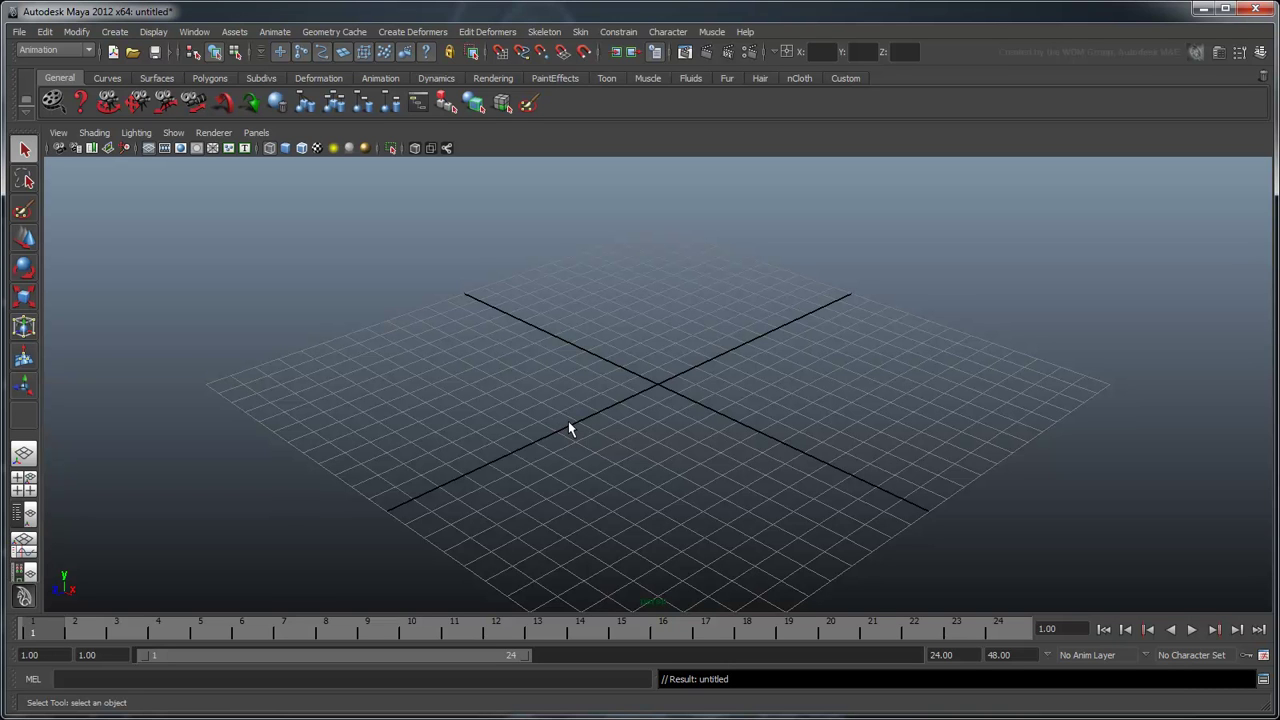
- Open the scene file zombie_apocalypse (part 6 - start).mb
click(19, 31)
click(39, 66)
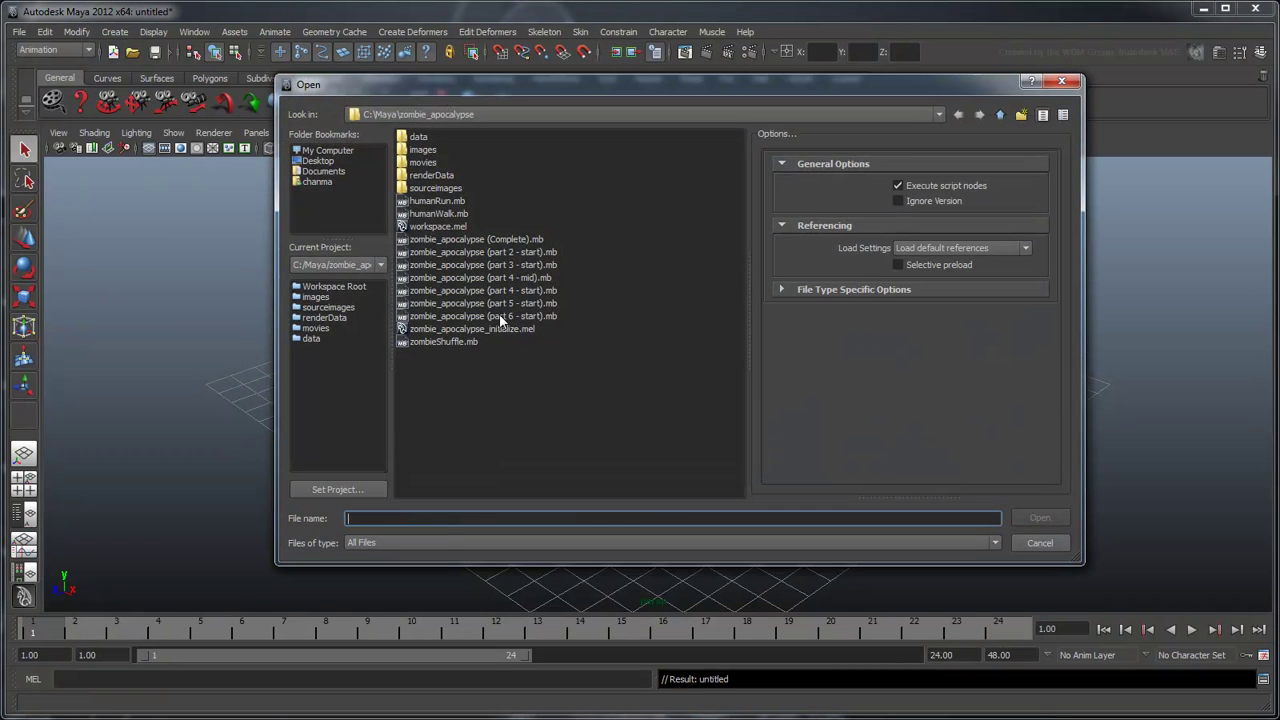
click(499, 316)
click(1038, 518)
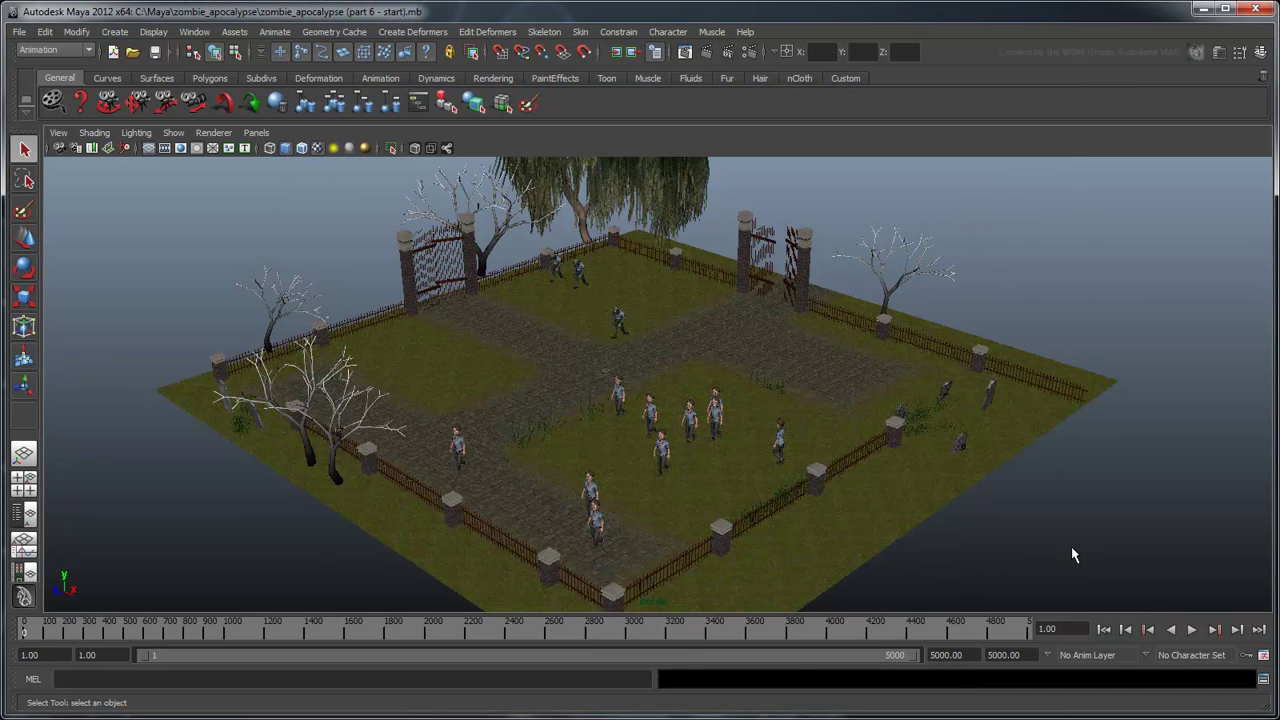
- Delete human_GRP1 through zombie_GRP3 via the Outliner and maximize the perspective view
click(24, 514)
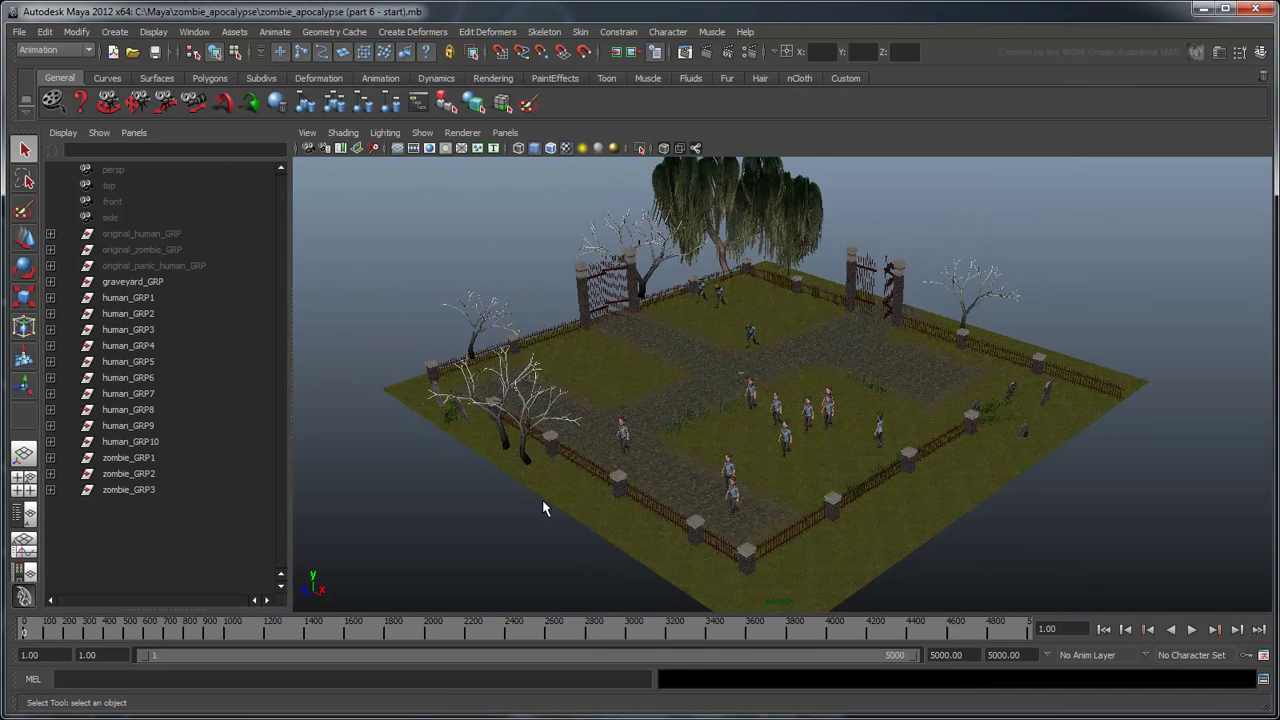
click(140, 298)
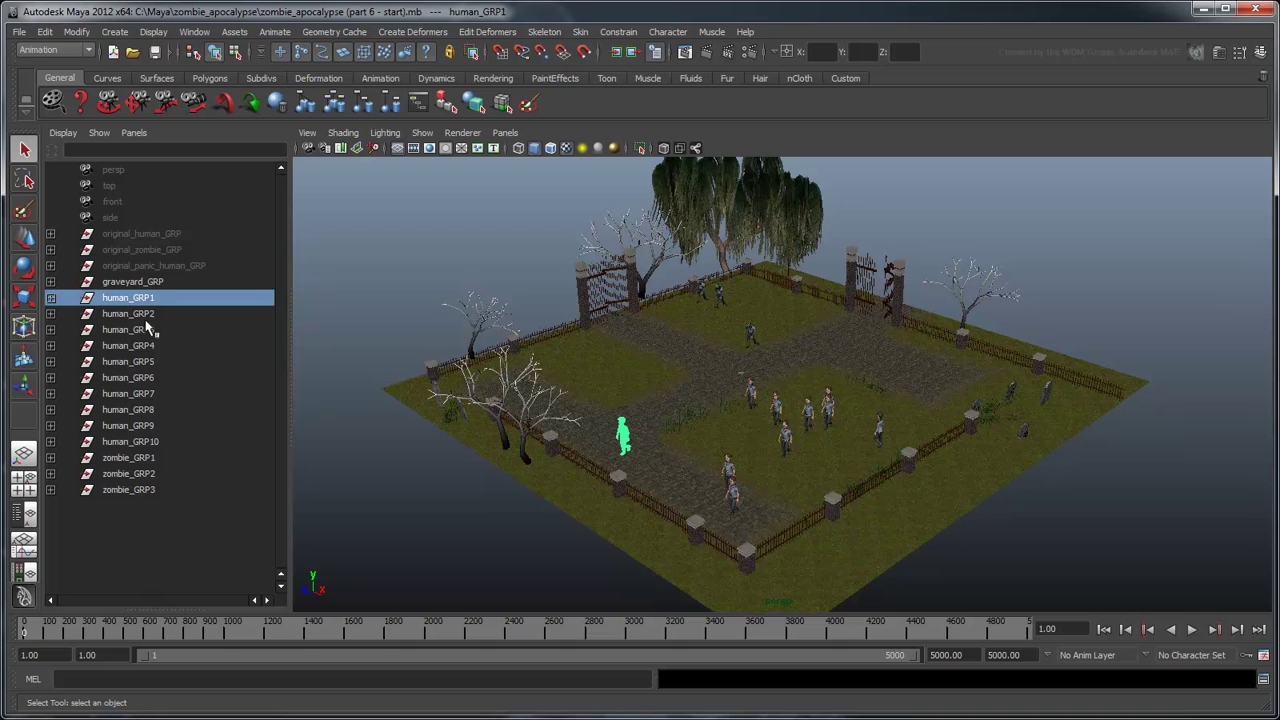
shift+click(139, 489)
key(Delete)
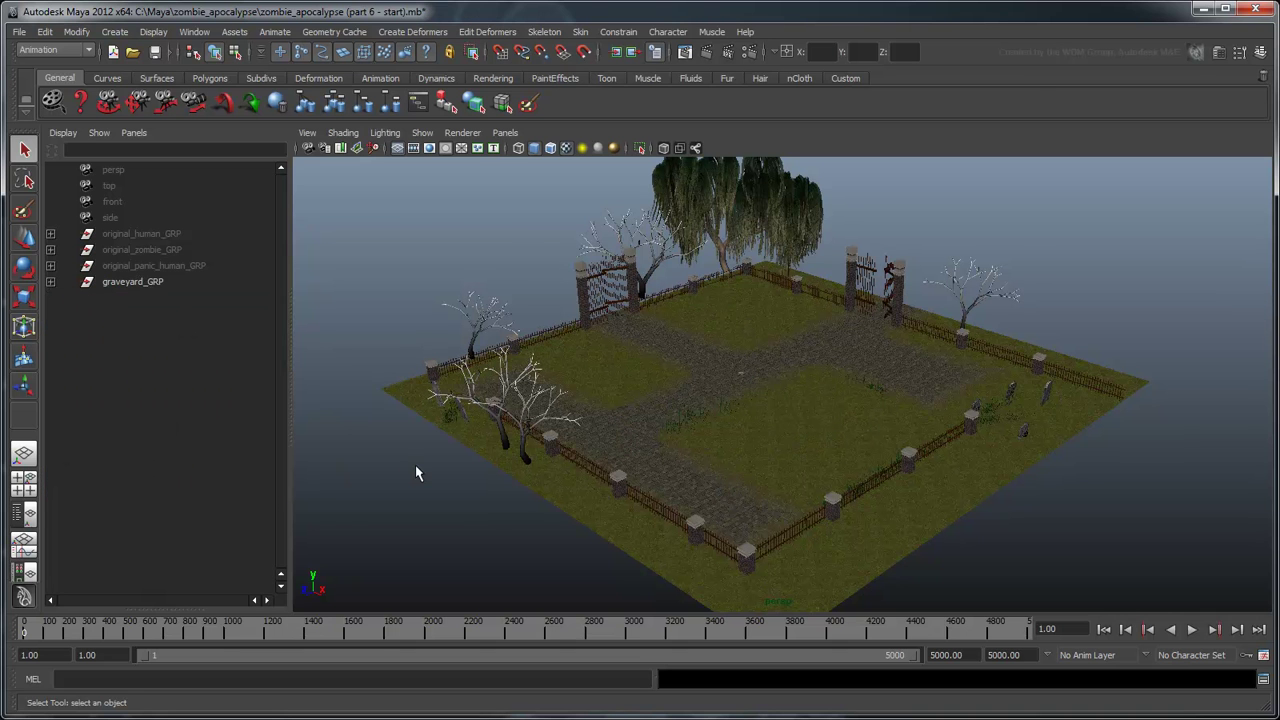
key(space)
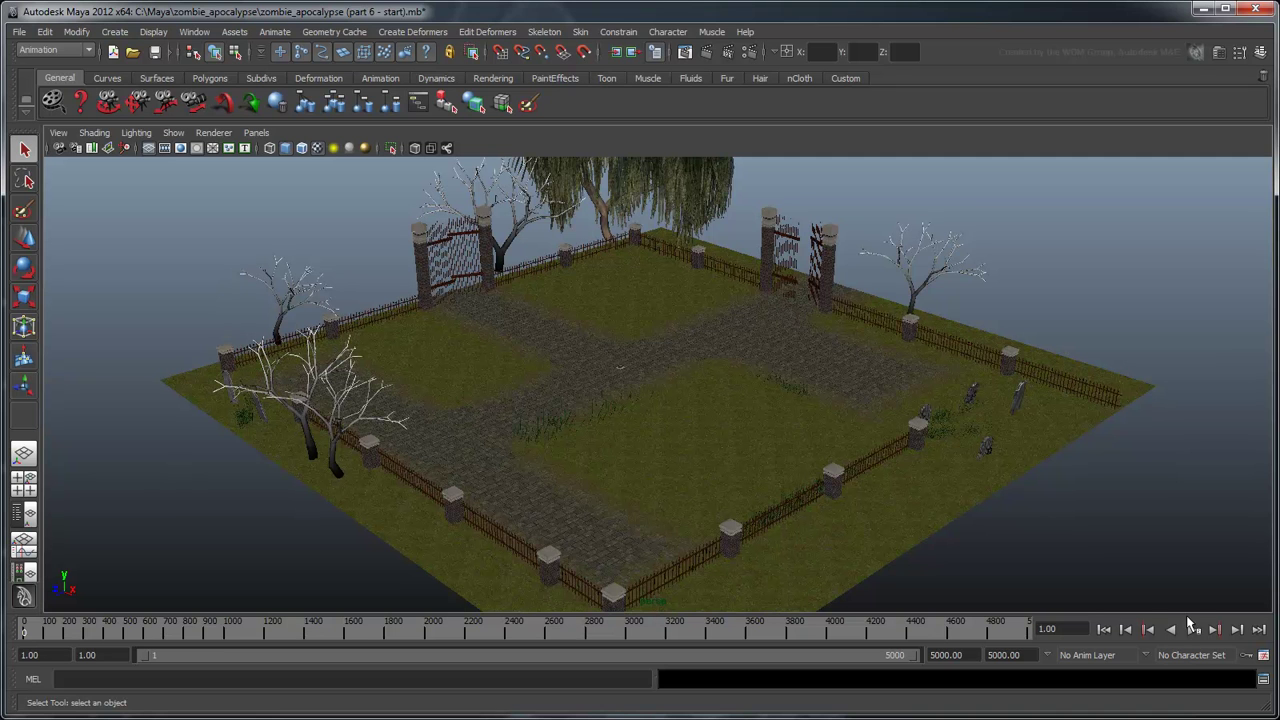
- Add a 400x75 'Zombie Apocalypse Control Panel' window named zacp_win, plus showWindow, and run both lines
click(1263, 679)
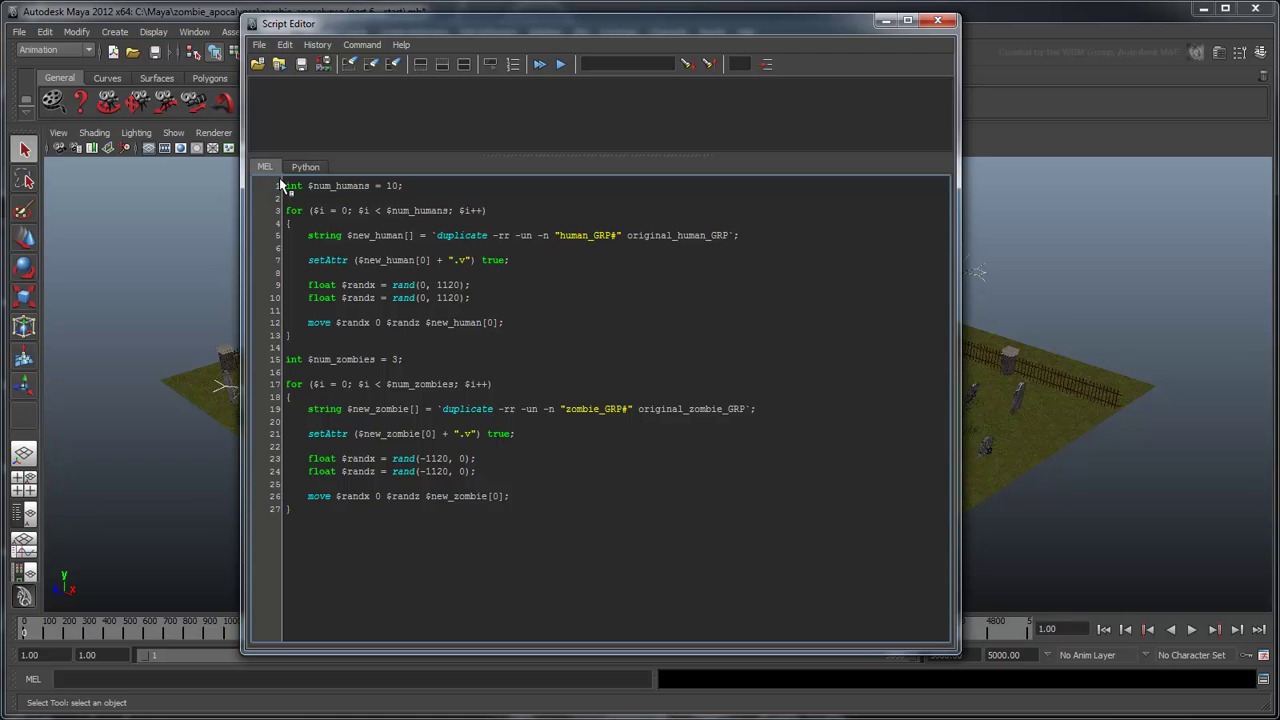
key(Return)
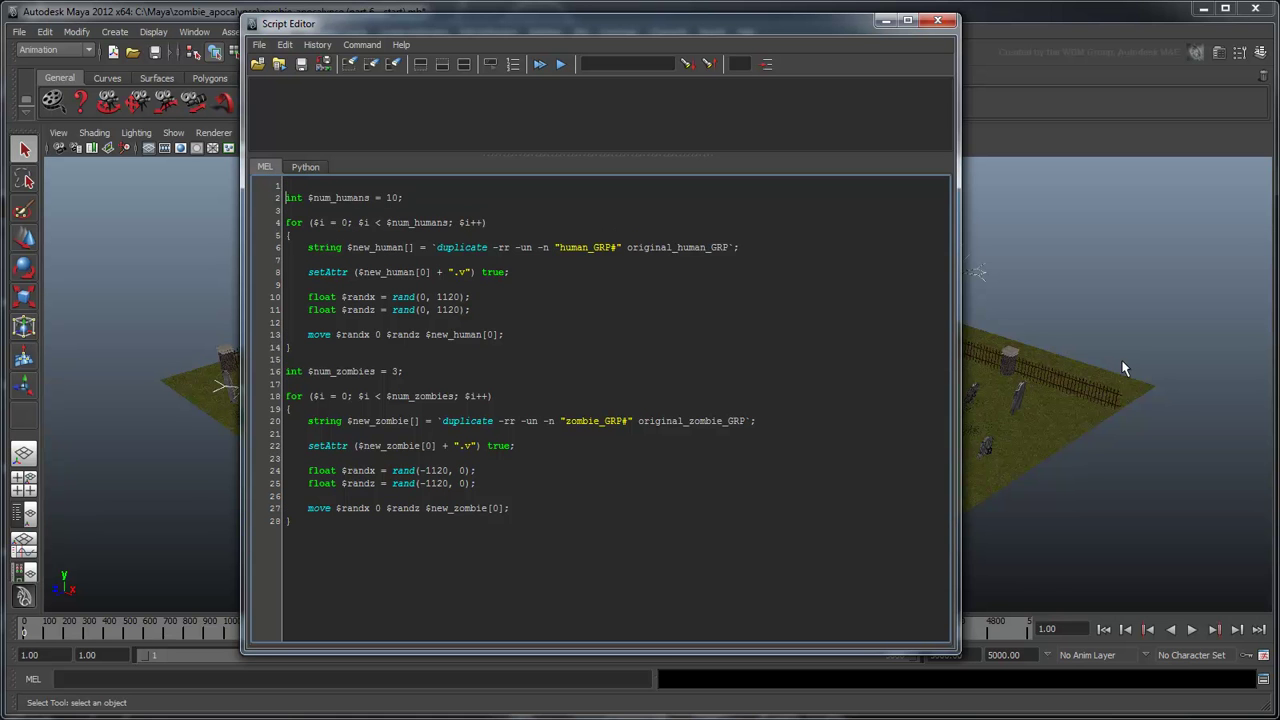
key(Return)
text(window -wh 400 75 -t "Zombie Apocalypse )
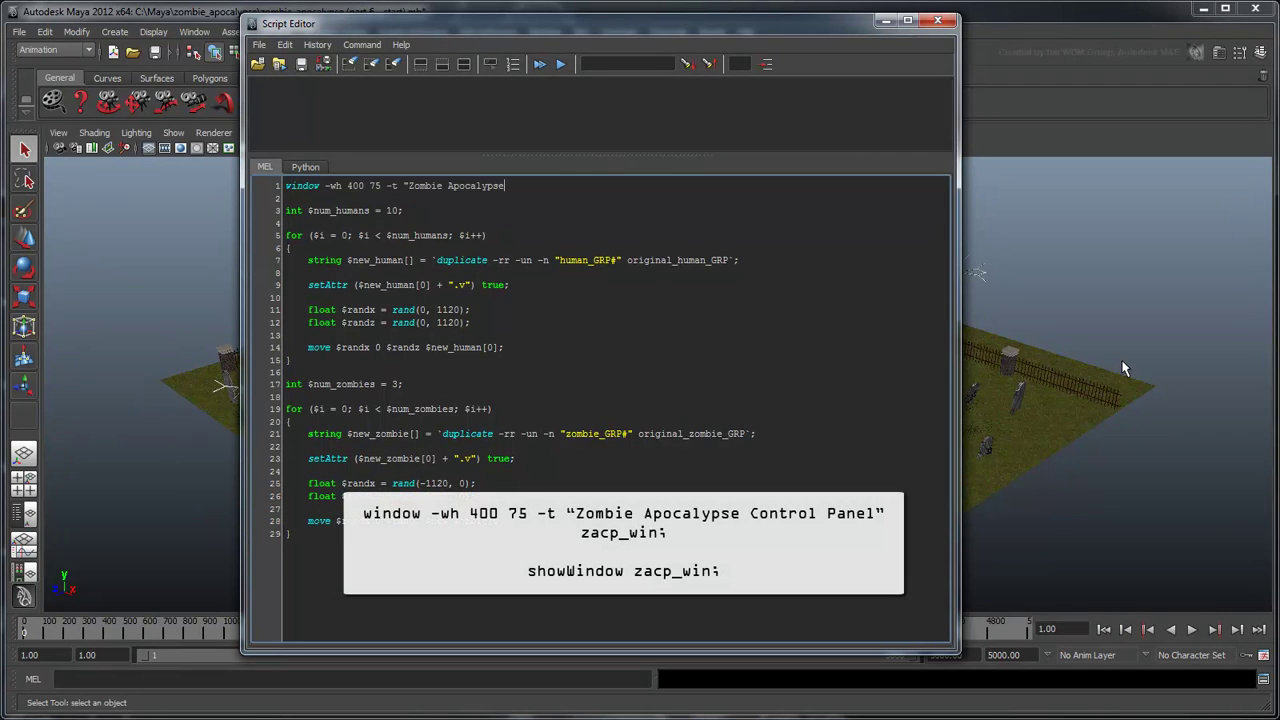
text(Control Panel" zacp_win;)
key(Return)
key(Return)
text(showWindow zacp_win;)
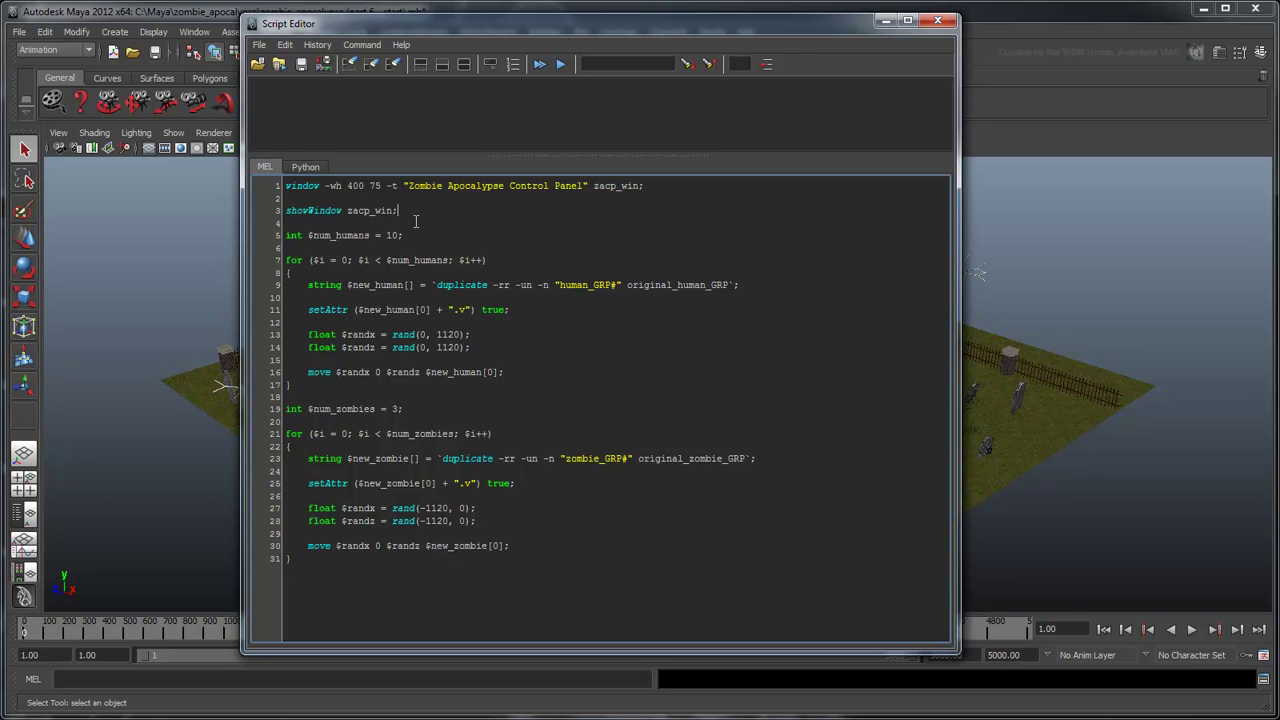
drag(412, 214, 284, 184)
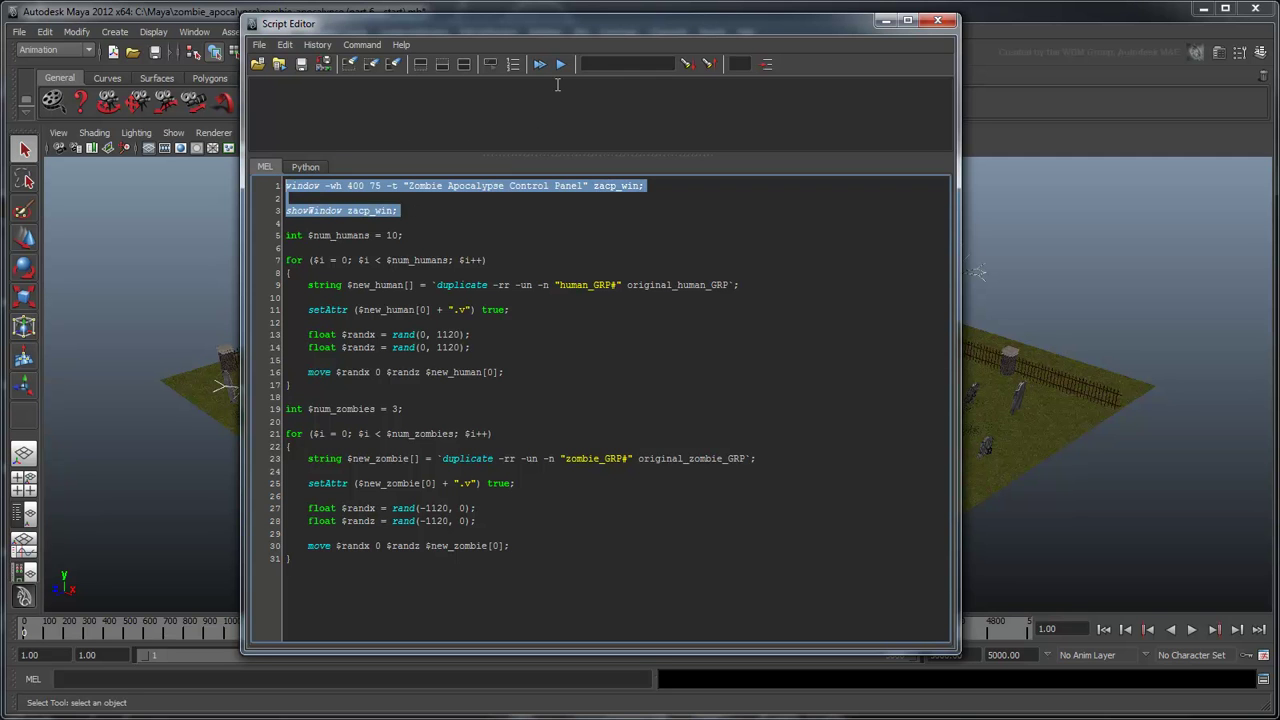
click(559, 63)
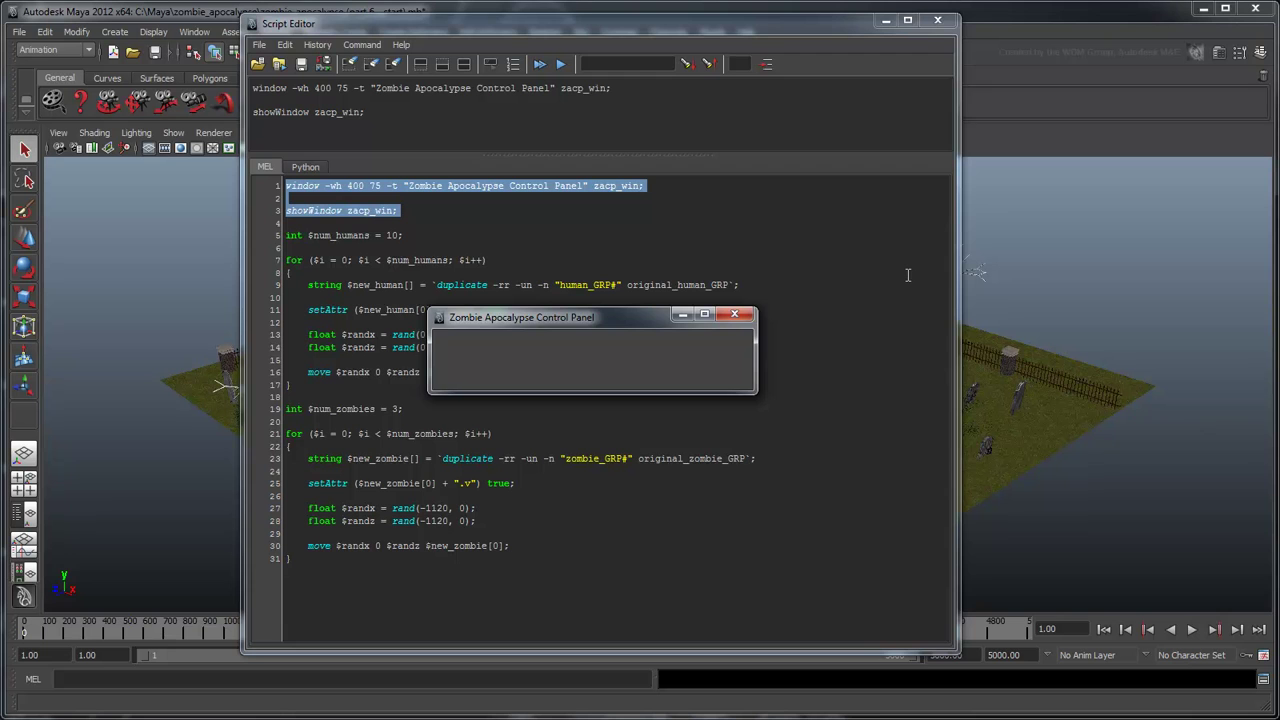
- Add a columnLayout and a 'Number of Humans' slider (default 10, range 1–20)
click(836, 22)
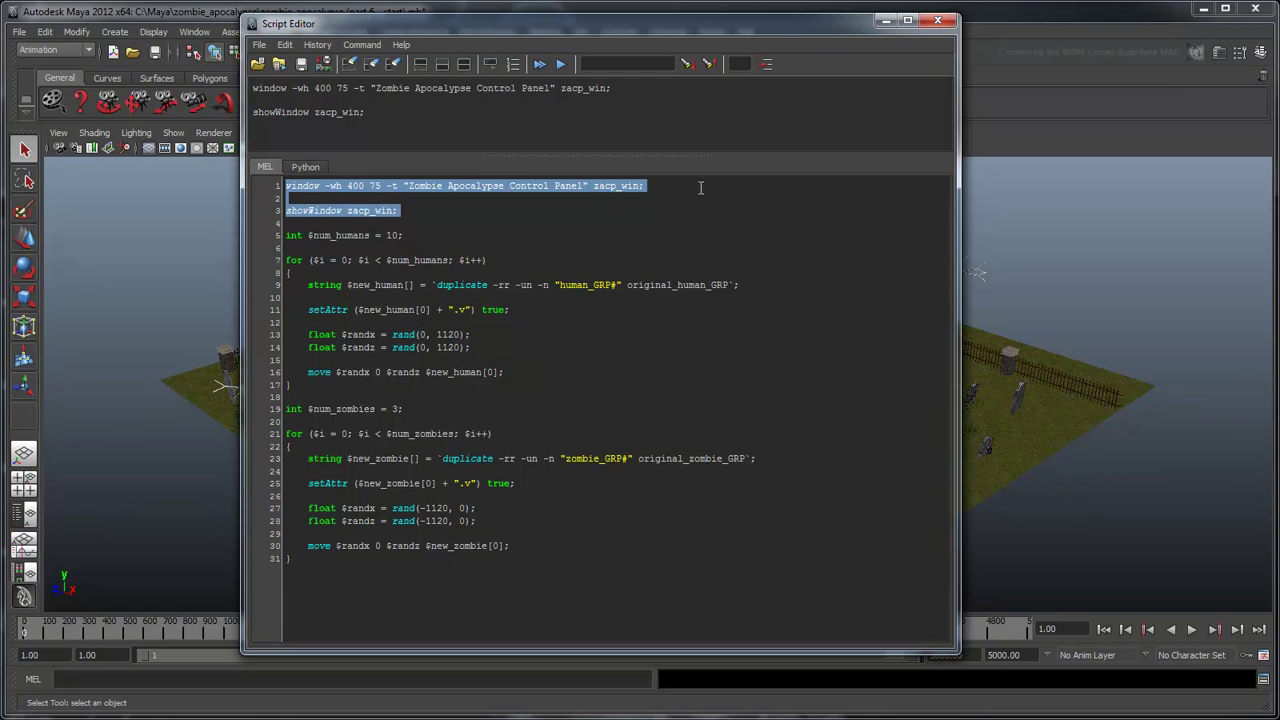
click(940, 185)
key(Return)
key(Return)
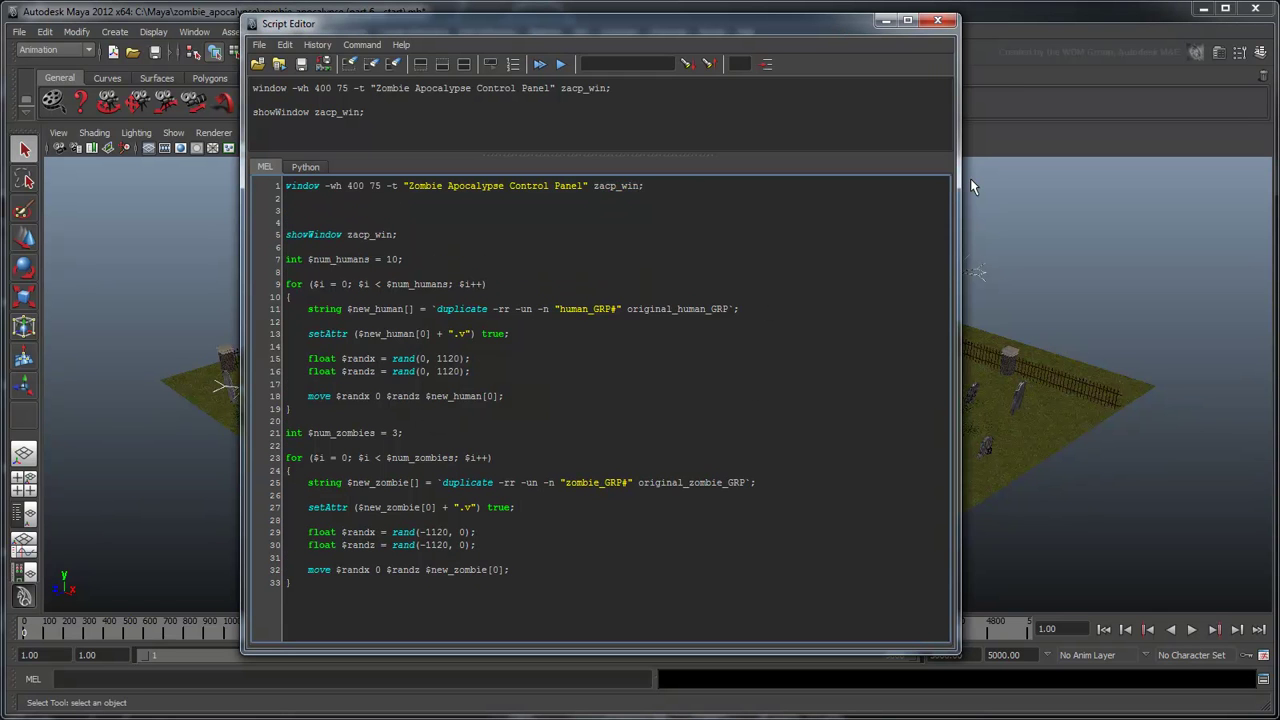
text(columnLayout -adj true;)
key(Return)
key(Return)
text(intSliderG)
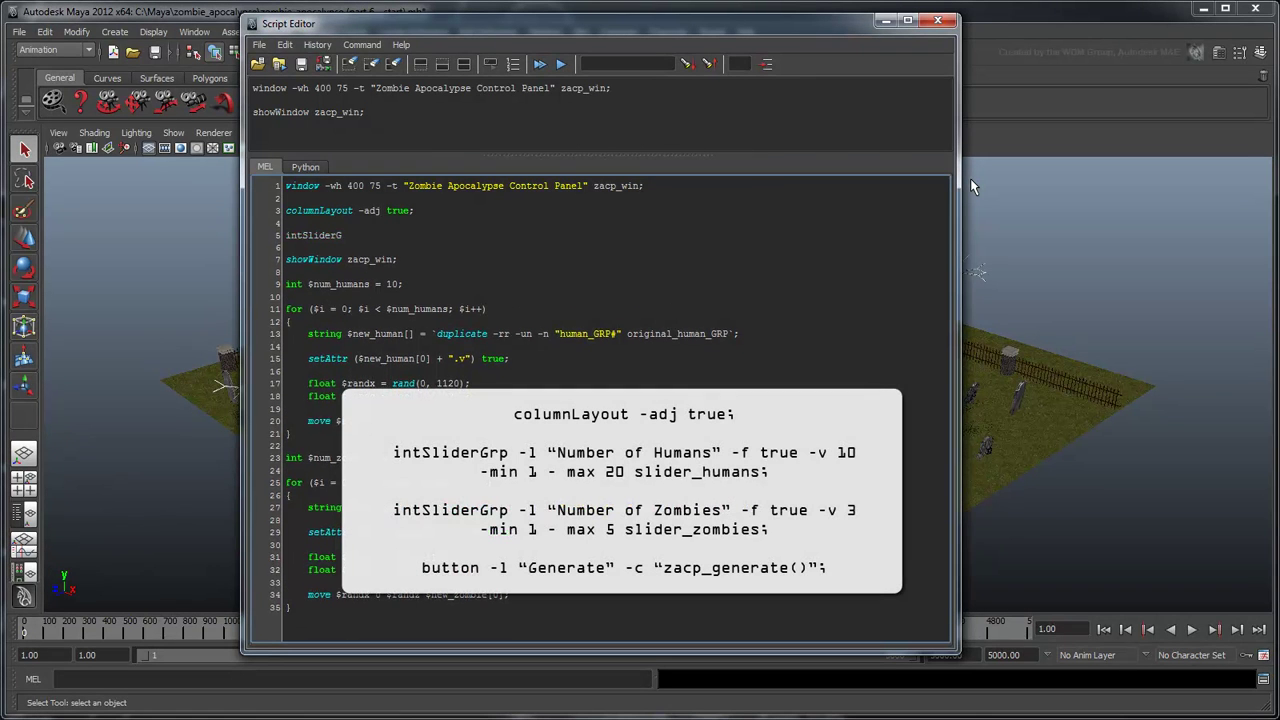
text(rp -l "Number of Humans")
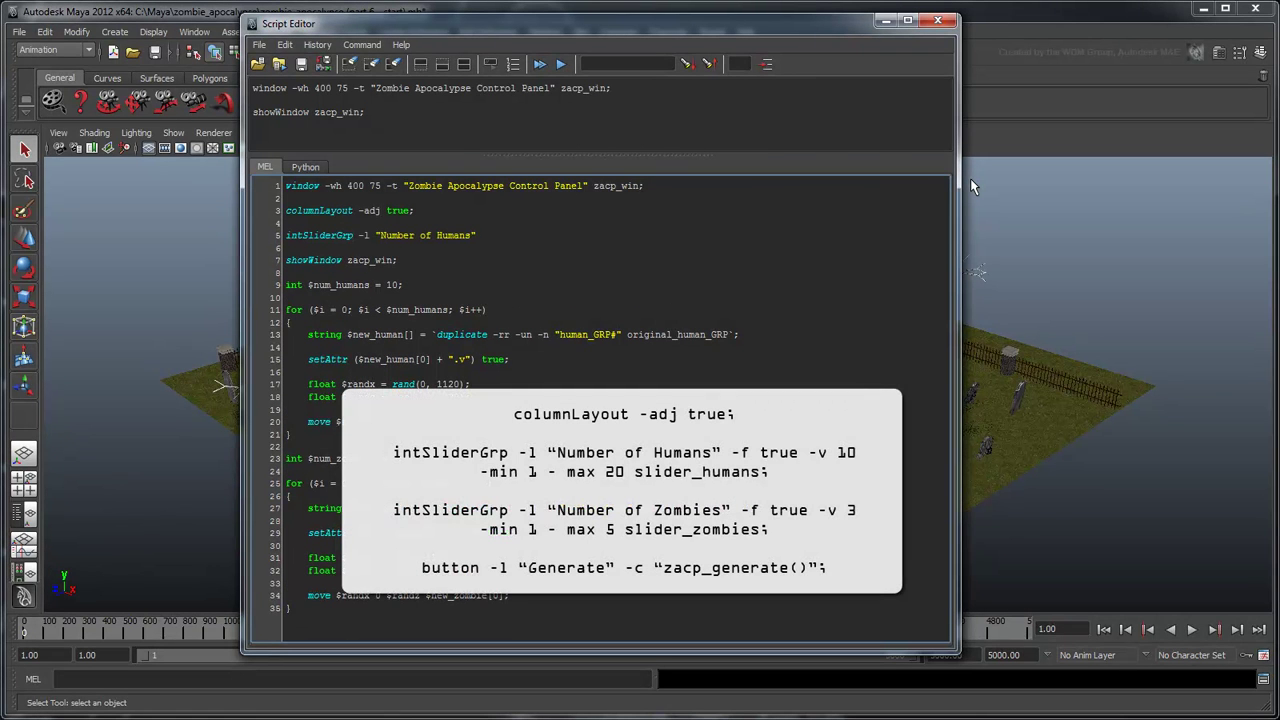
text( -f true -v 10 -min 1 -max 20 slider_humans;)
- Add a 'Number of Zombies' slider (default 3, range 1–5) and a Generate button calling zacp_generate()
key(Return)
key(Return)
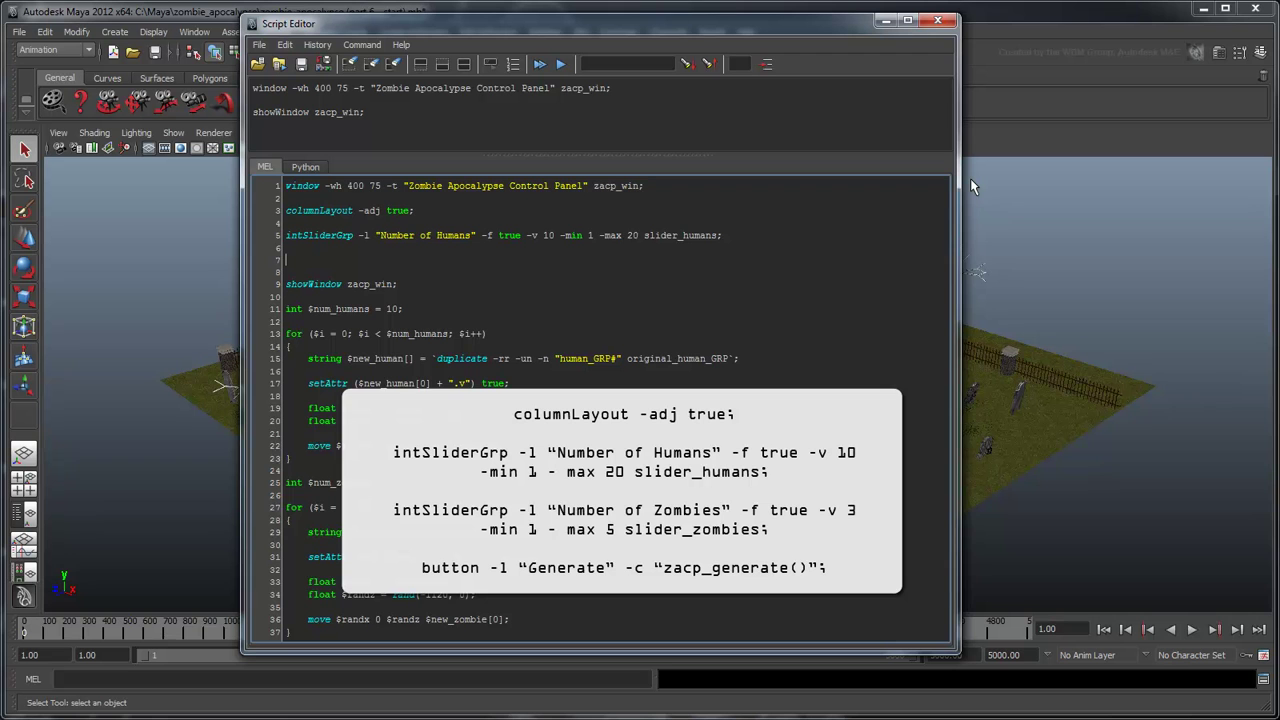
text(intSliderGrp -l "Number of Zombies" -f true -v 3 -min 1)
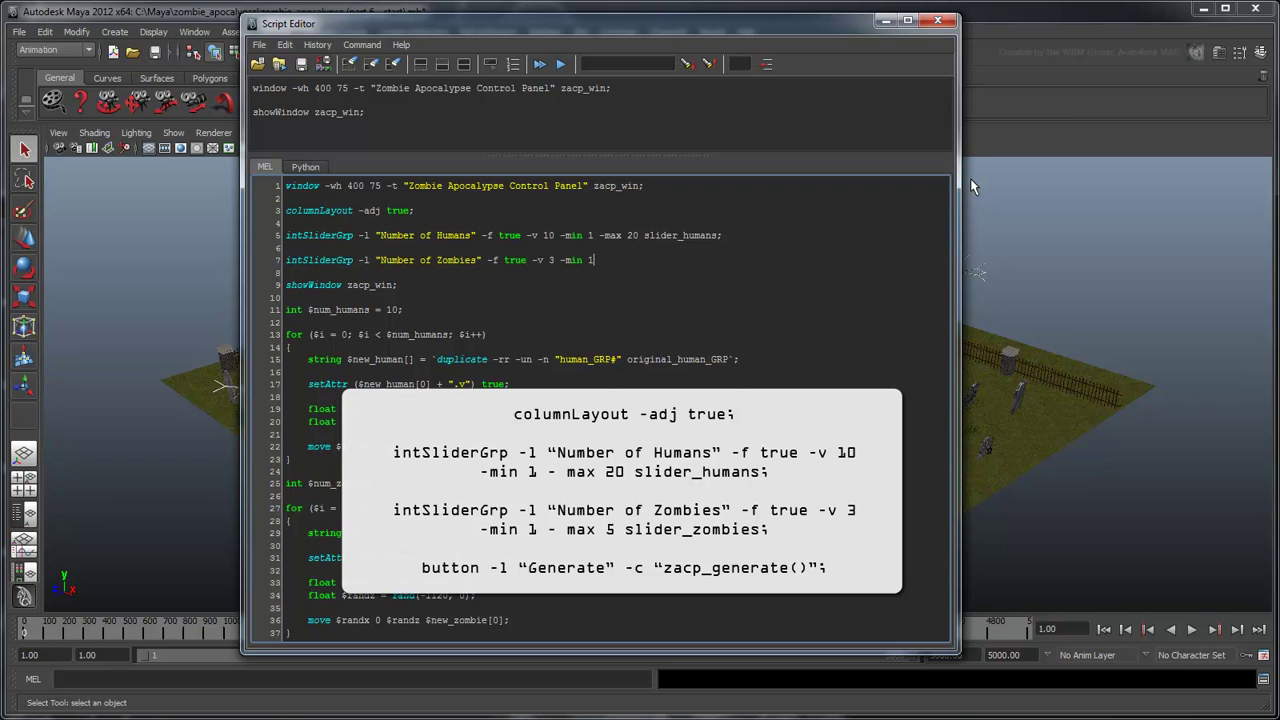
text( -max 5 slider_zombies;)
key(Return)
key(Return)
text(button -l "Generate" -c "zacp_generate()";)
key(Return)
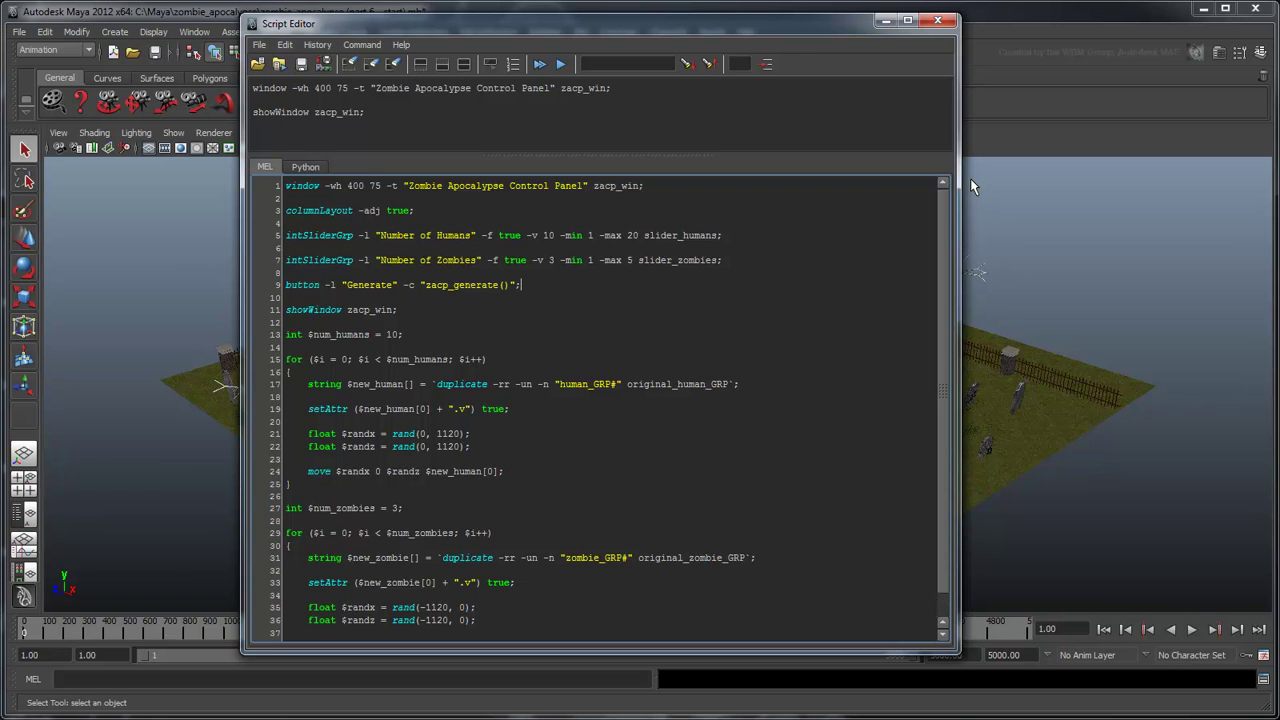
drag(400, 310, 266, 178)
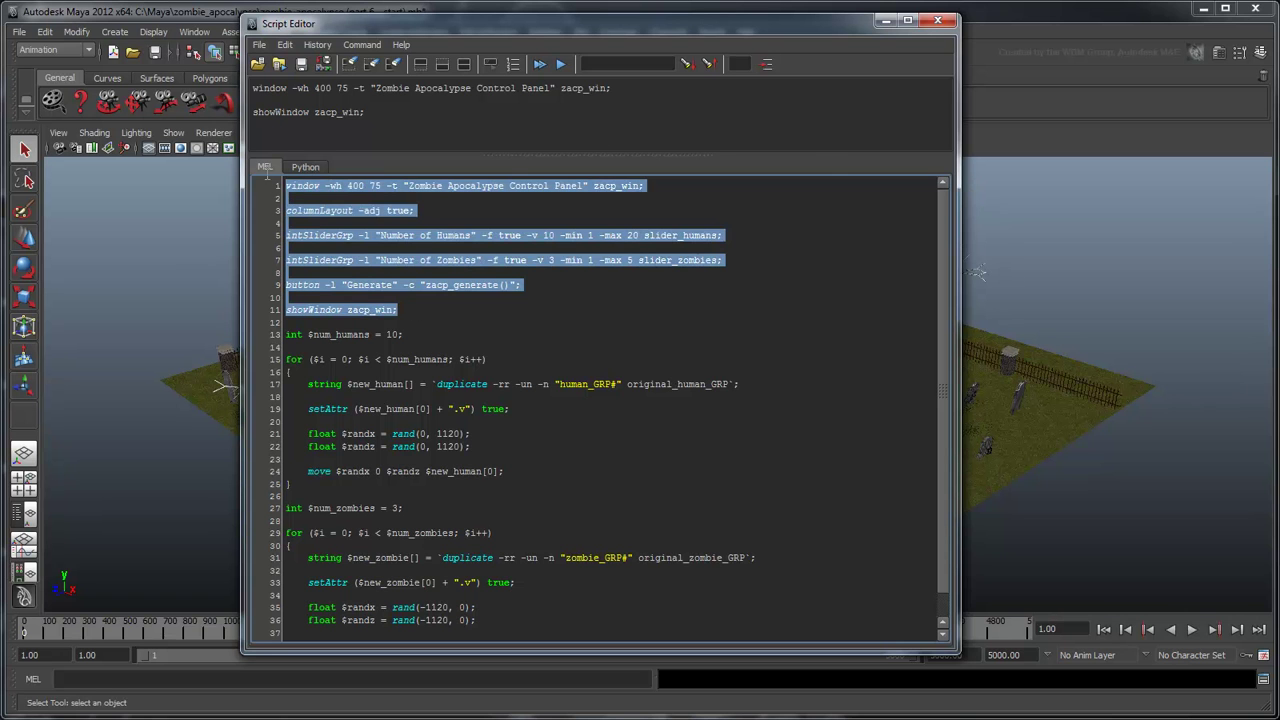
- Prepend 'if (`window -ex zacp_win`) deleteUI zacp_win;' to fix the duplicate-window error
click(559, 66)
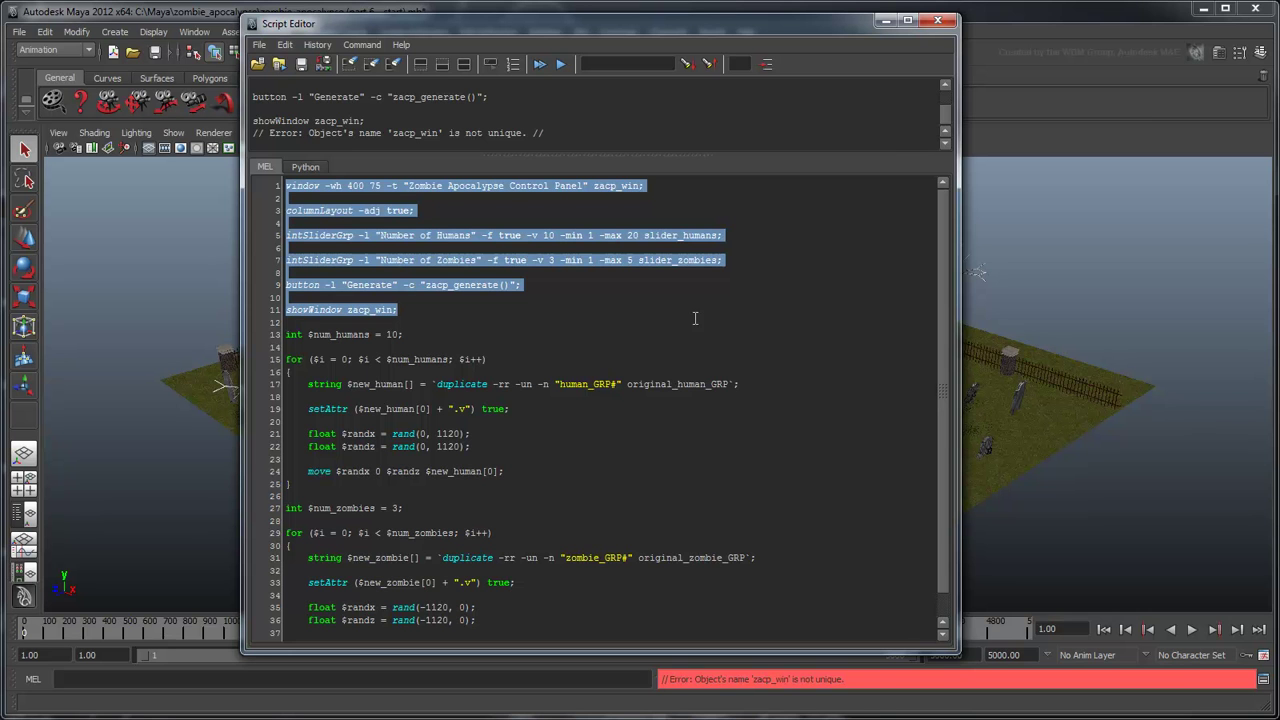
key(Left)
key(Return)
key(Up)
text(if (`wind)
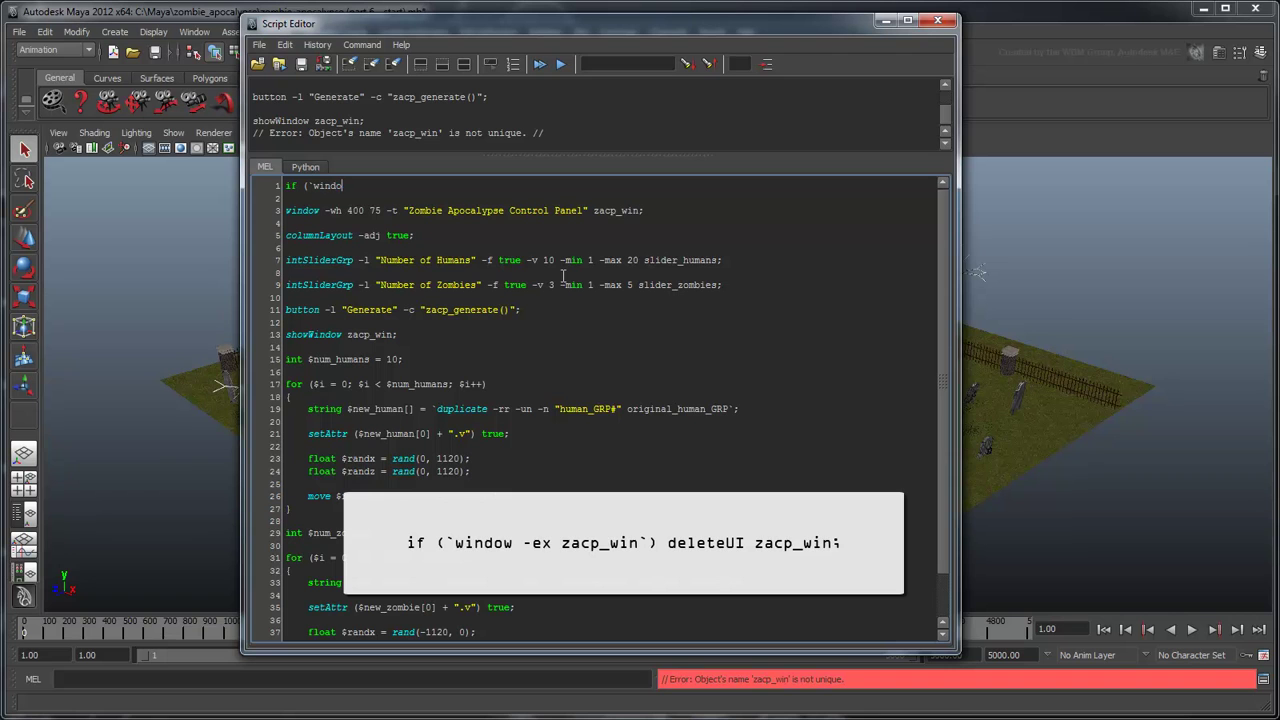
text(ow -ex zacp_win`) deleteUI)
text( zacp_win;)
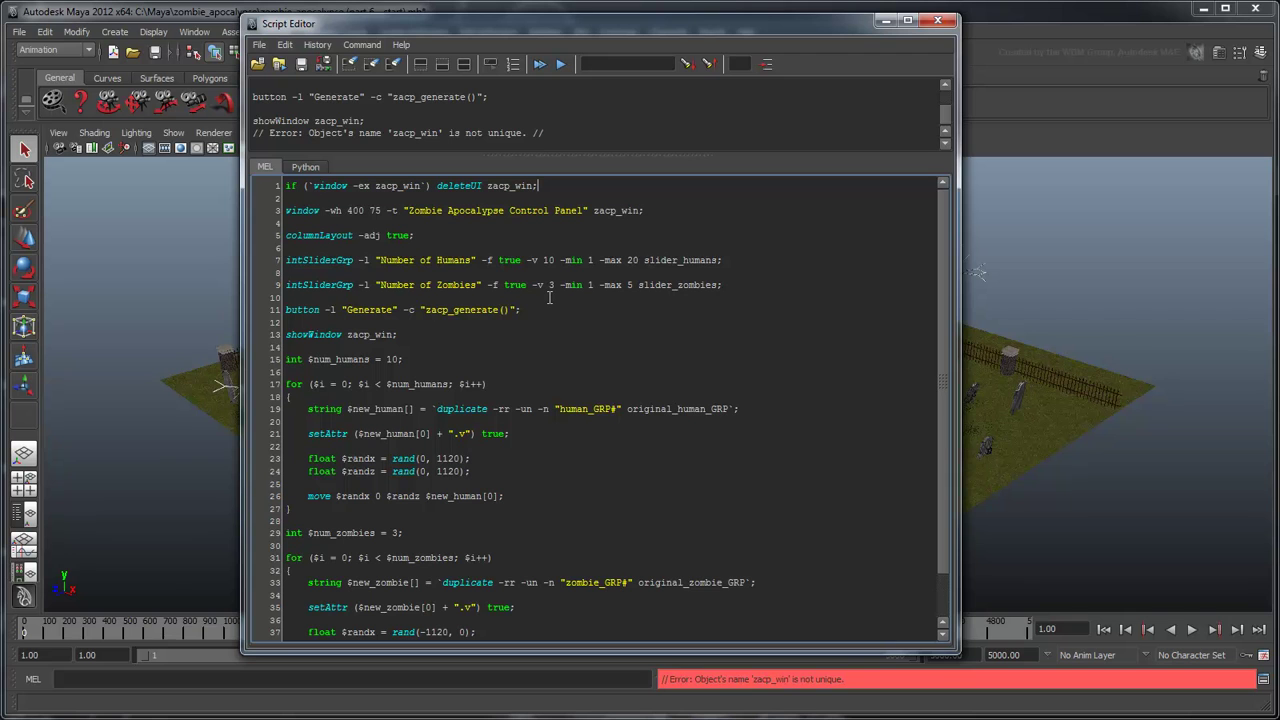
drag(398, 334, 539, 185)
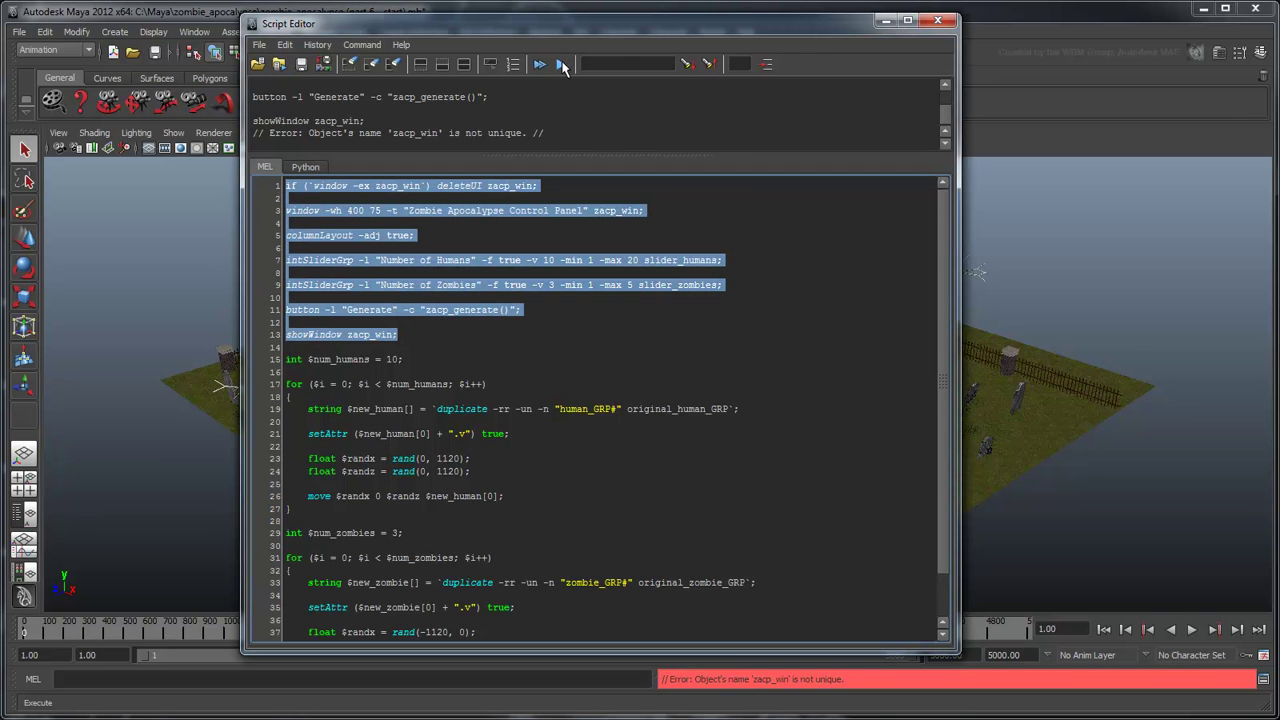
- Rebuild the panel, set humans to 20 and zombies to 5, and try Generate
click(560, 63)
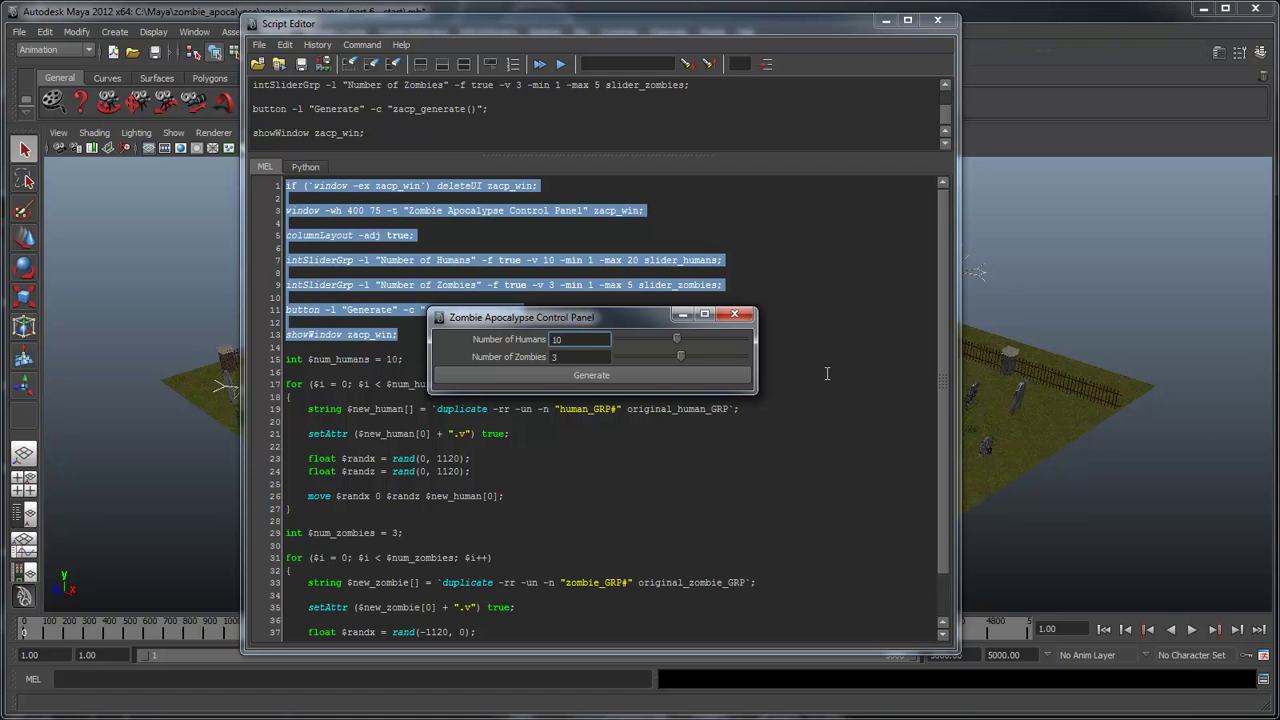
drag(678, 341, 752, 338)
drag(681, 357, 781, 362)
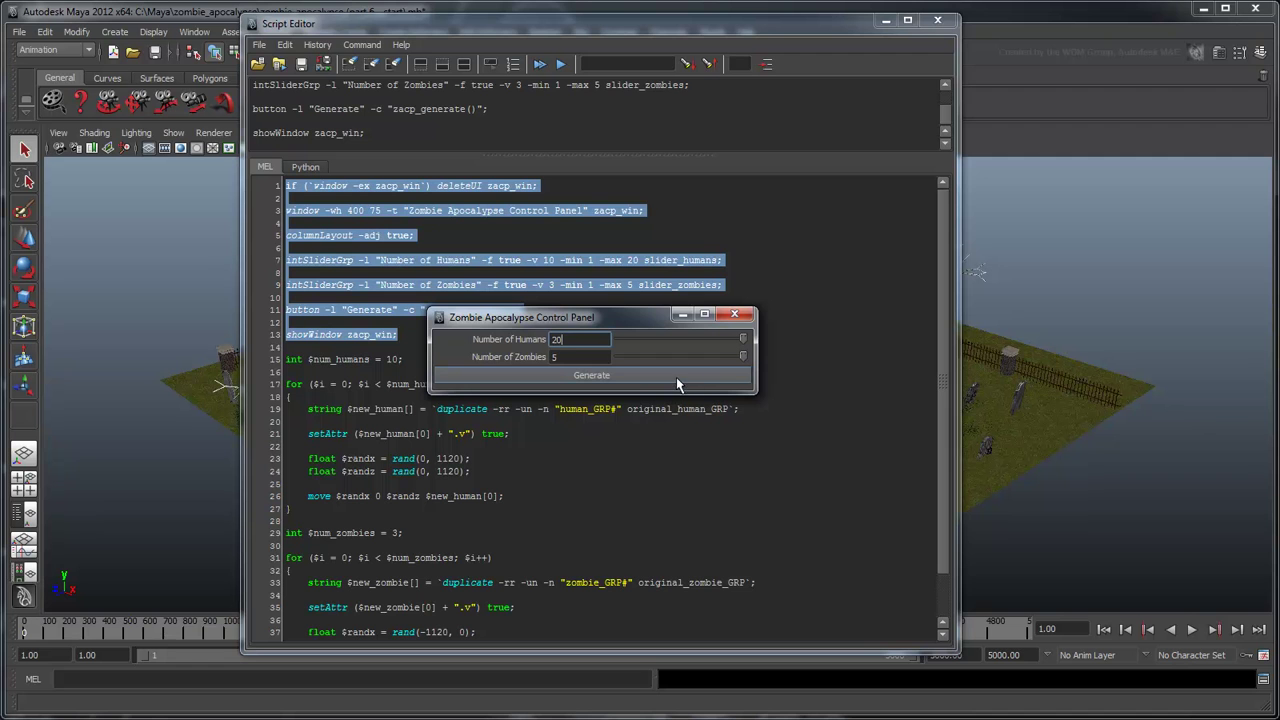
click(625, 378)
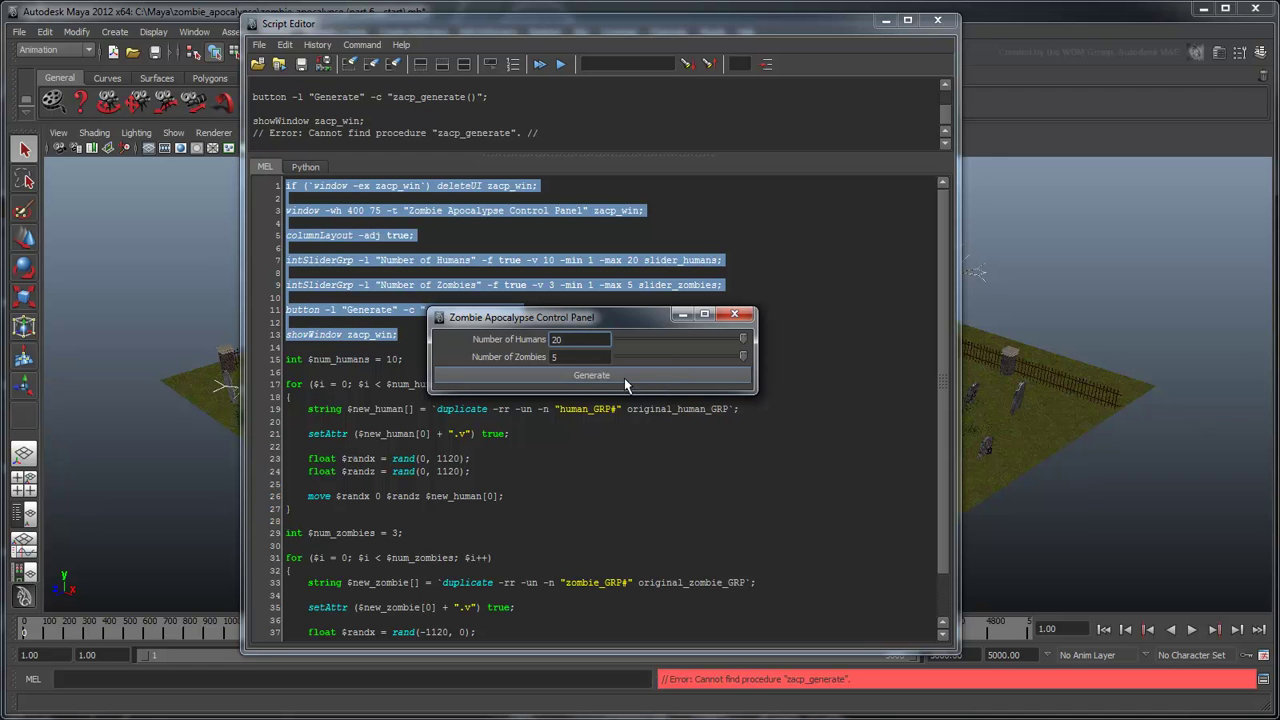
- Minimize the control panel, leaving the Script Editor in view
click(885, 20)
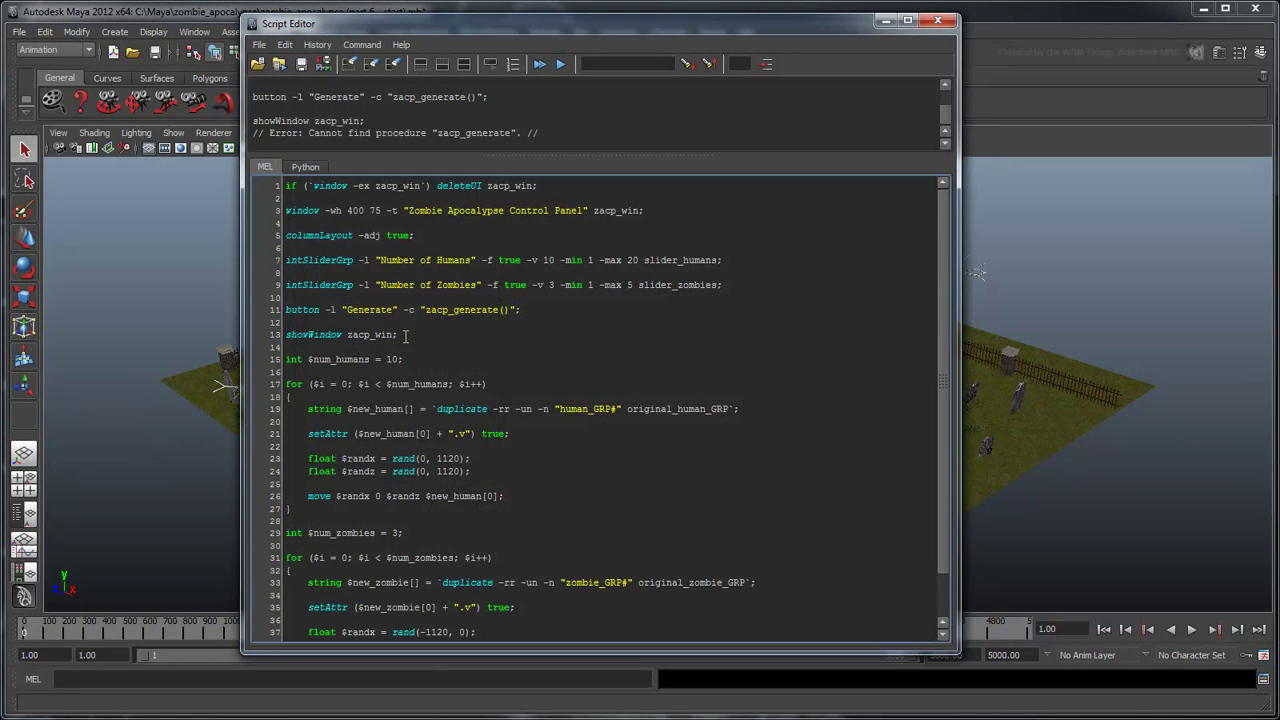
- Declare proc zacp_generate() that queries slider_humans and slider_zombies into $num_humans and $num_zombies
click(406, 340)
key(Return)
key(Return)
key(Return)
key(Return)
key(Up)
key(Up)
key(Up)
text(pro)
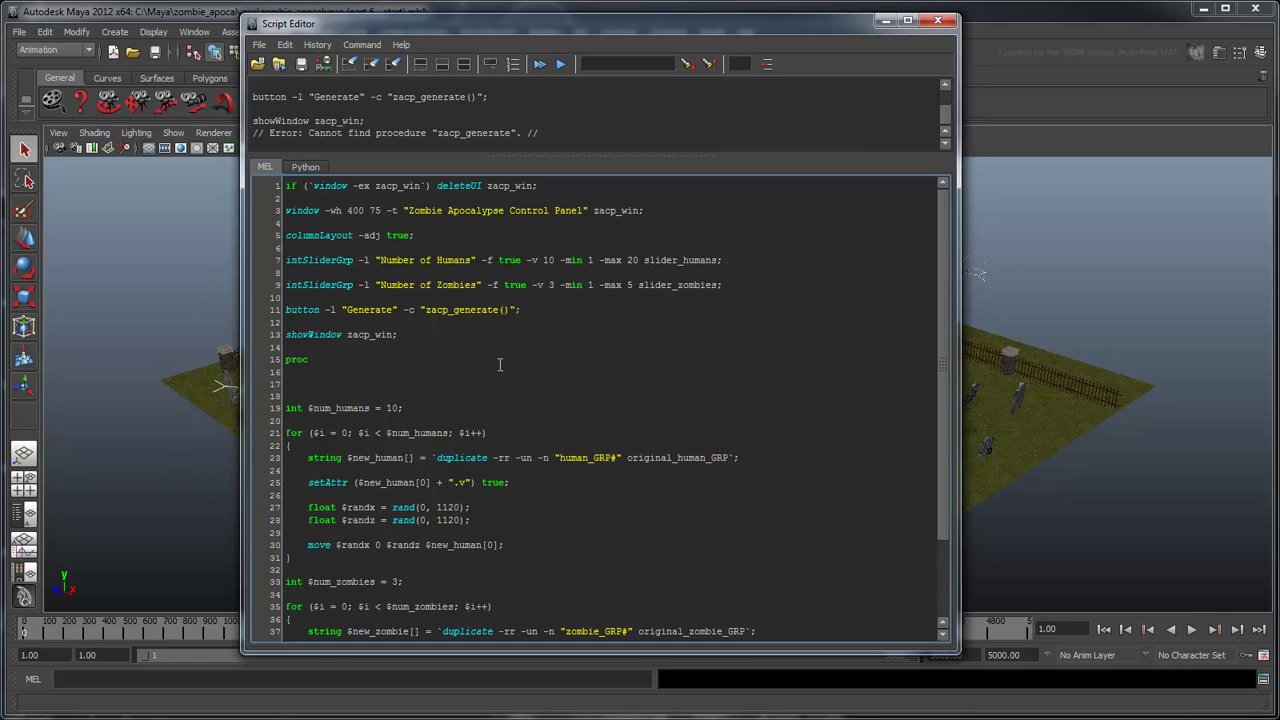
text(c )
text(zacp_)
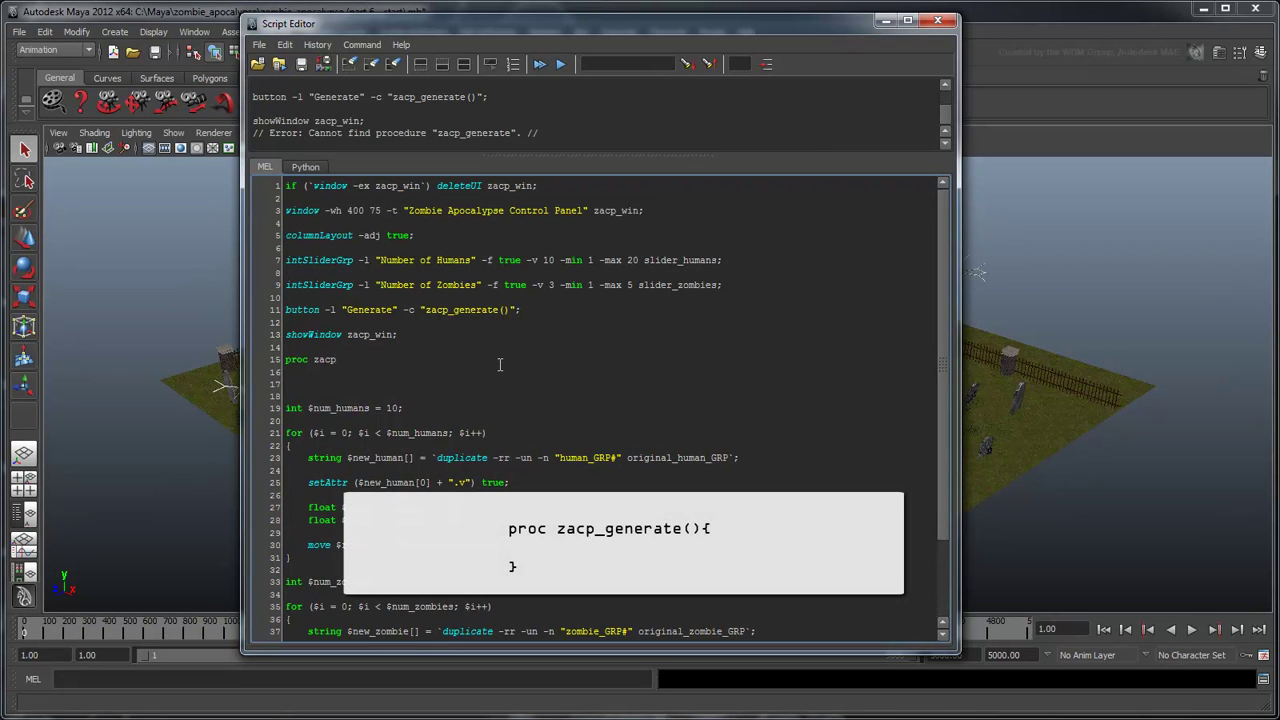
text(generate(){)
text(})
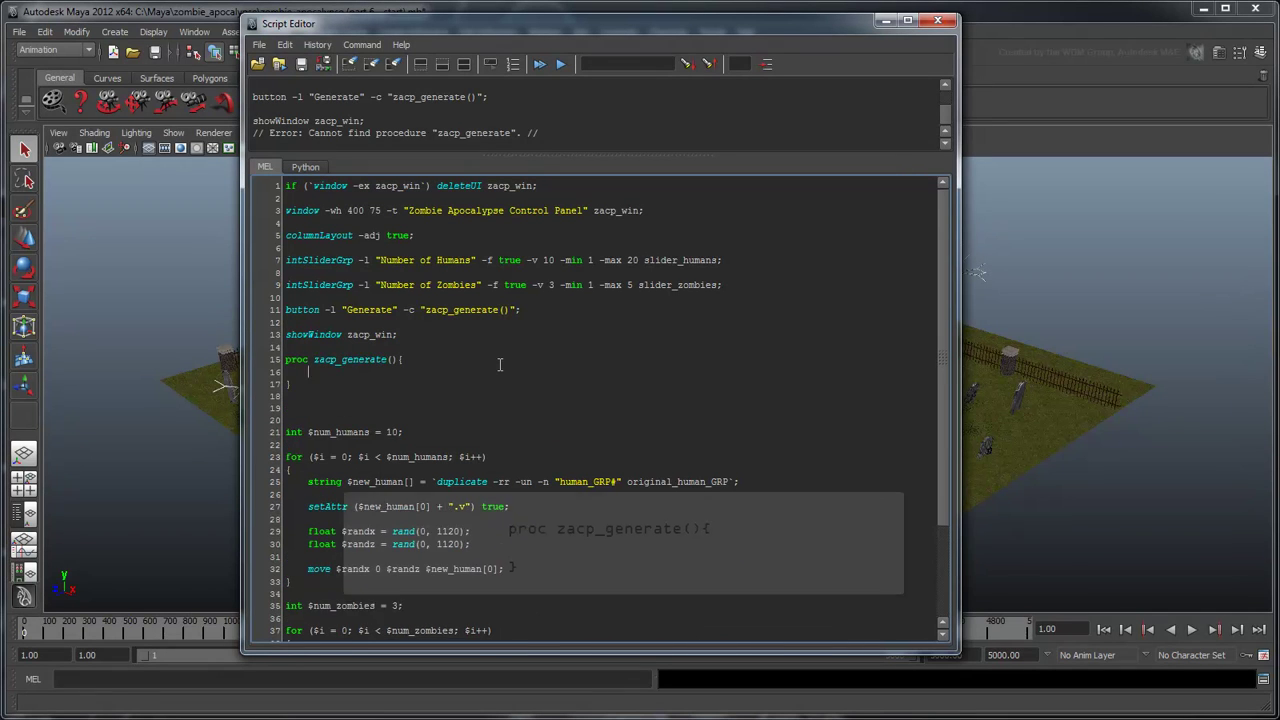
key(Return)
key(Return)
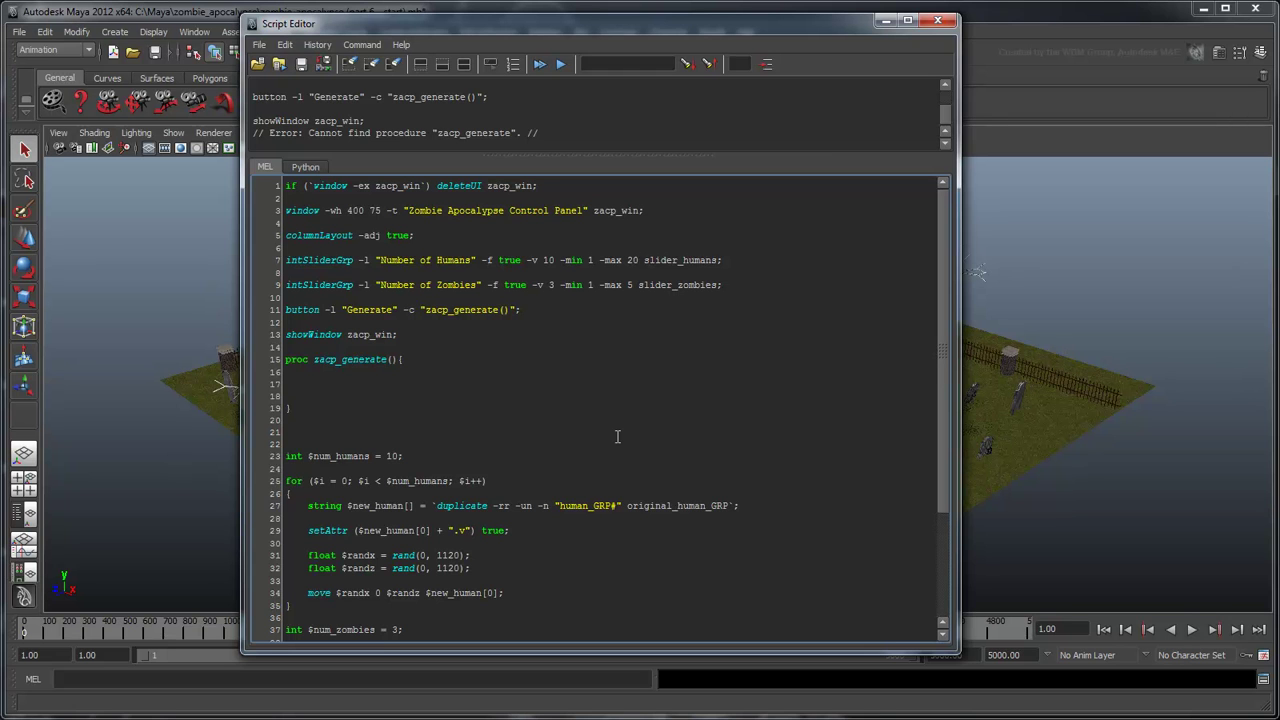
text(int )
text($num_humans = `i)
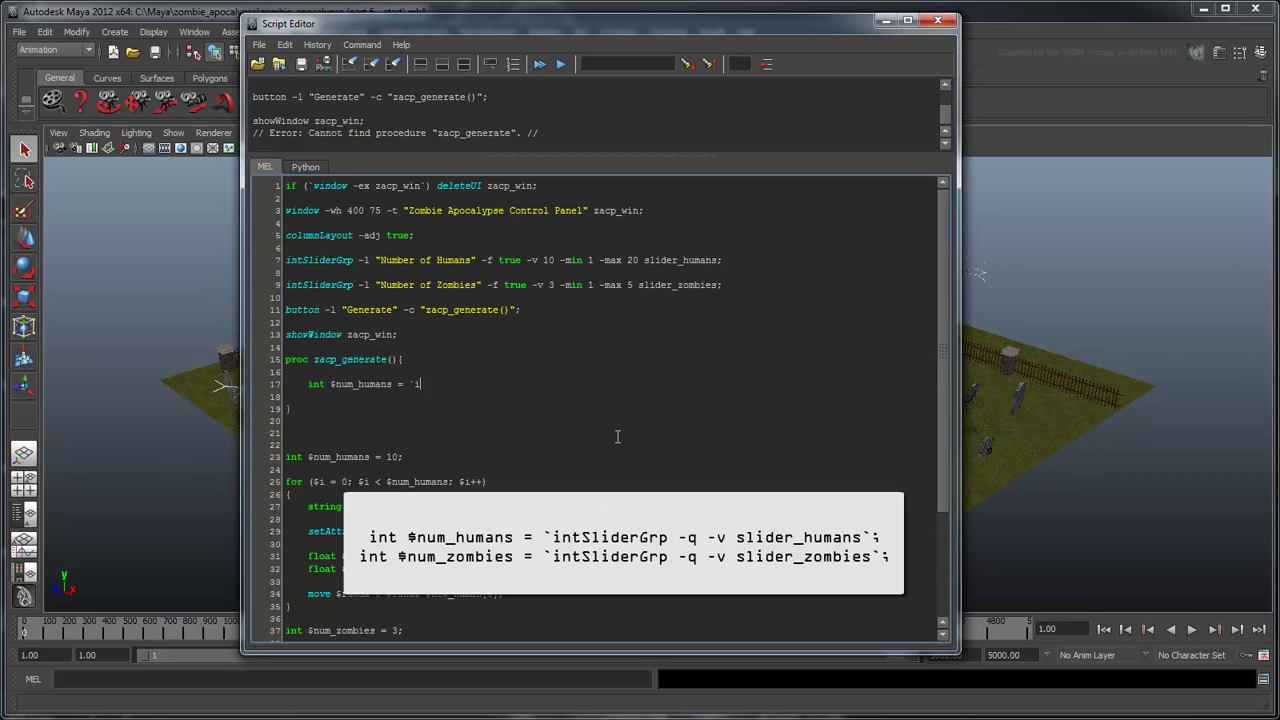
text(ntSliderGrp -q -v slider_humans`;)
key(Return)
text(int $num_zombies = `int)
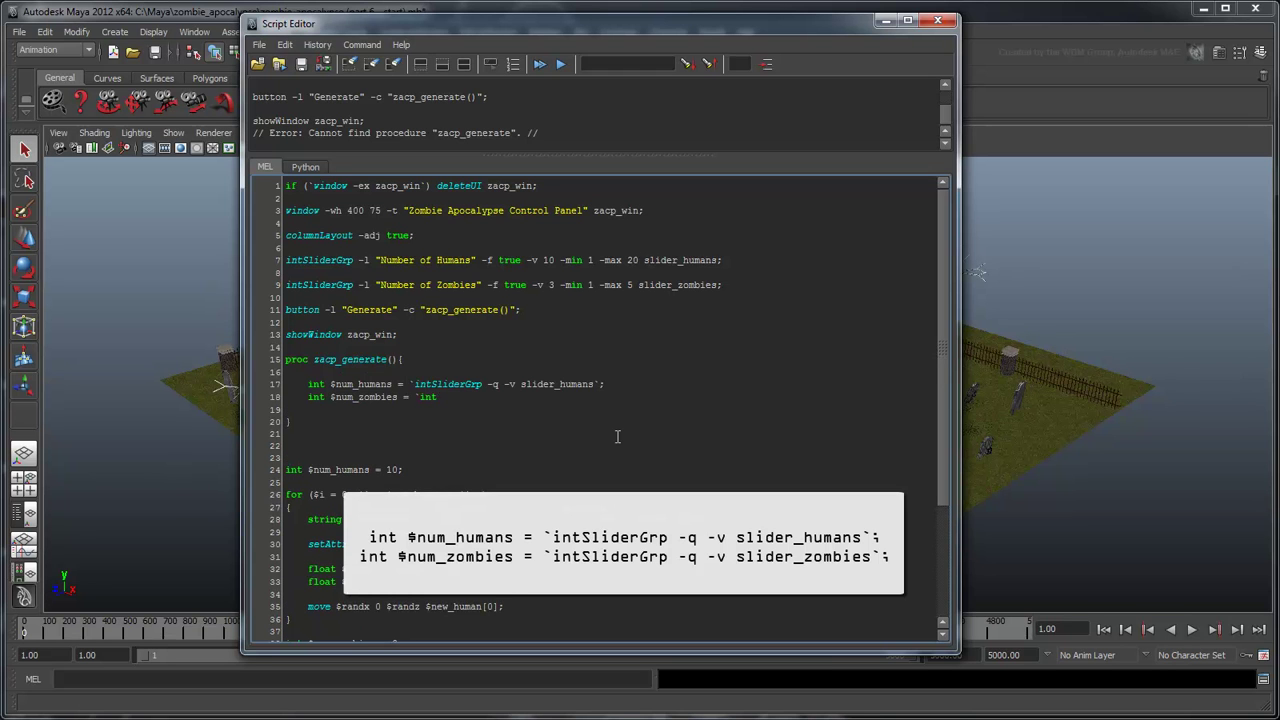
text(SliderGrp -q -v slider_zombies`;)
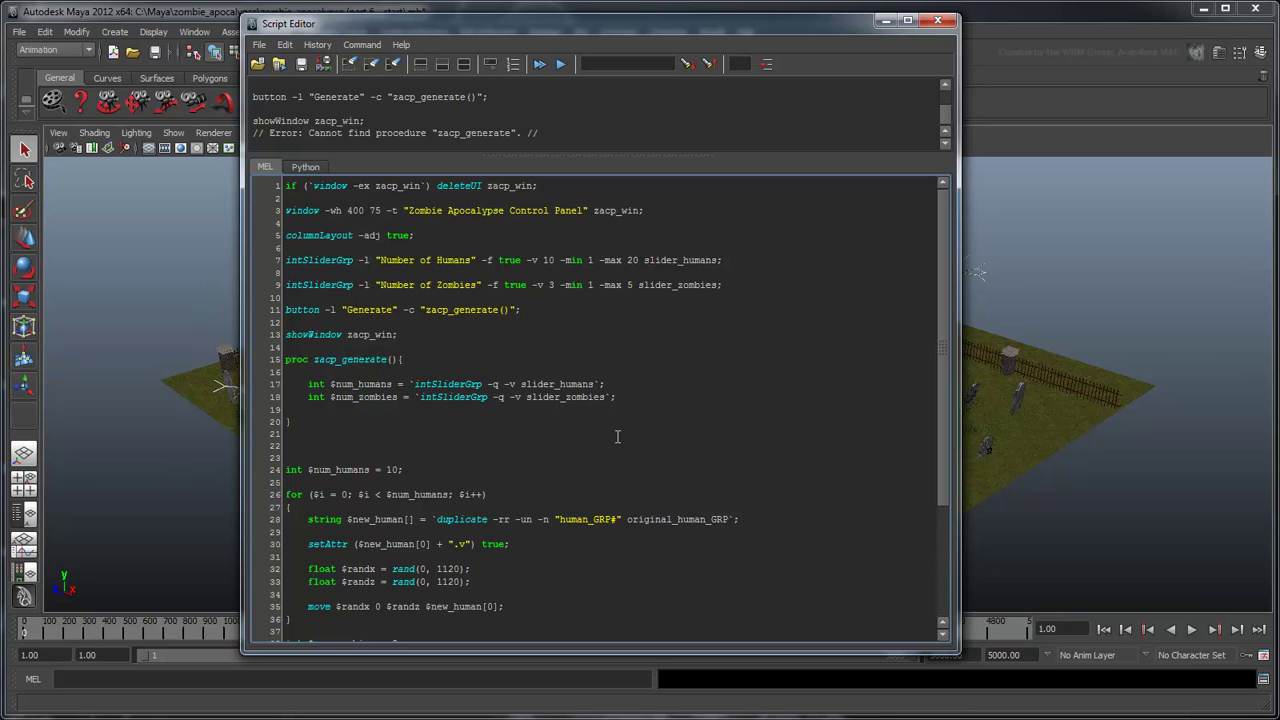
- Move the two duplication for-loops (lines 24–50) inside the zacp_generate procedure
click(803, 448)
drag(944, 430, 940, 545)
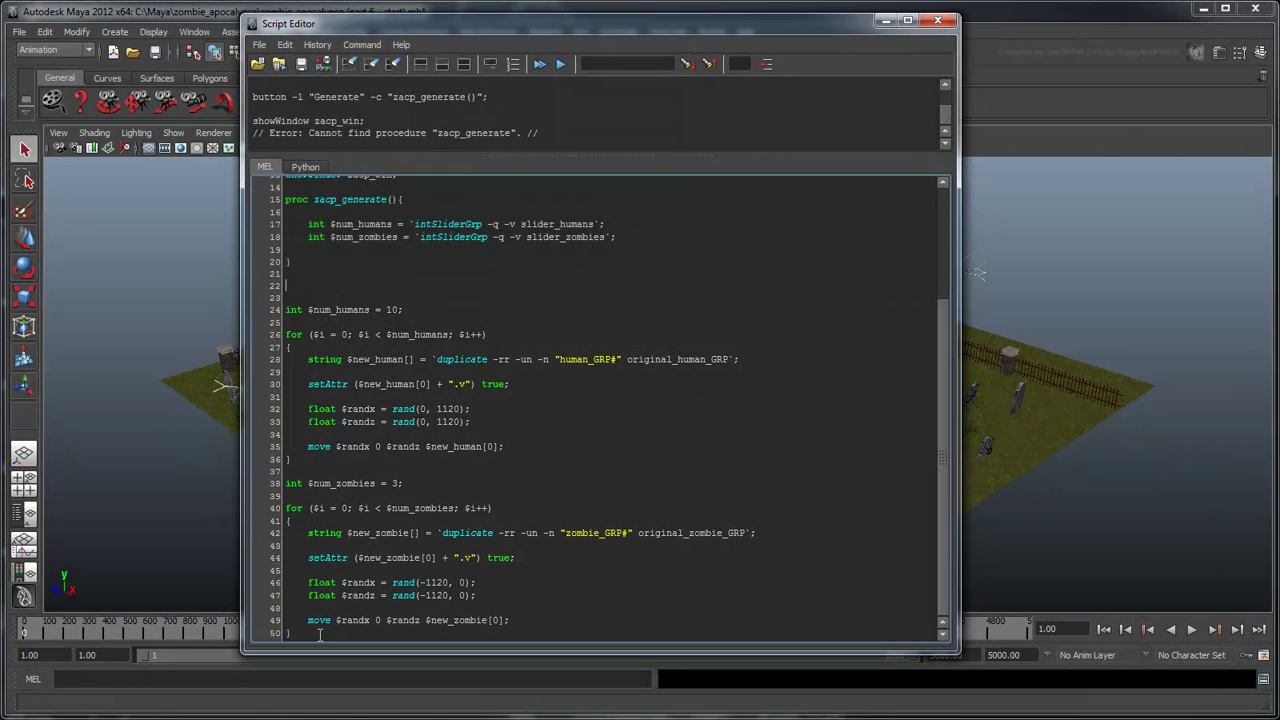
drag(320, 635, 285, 310)
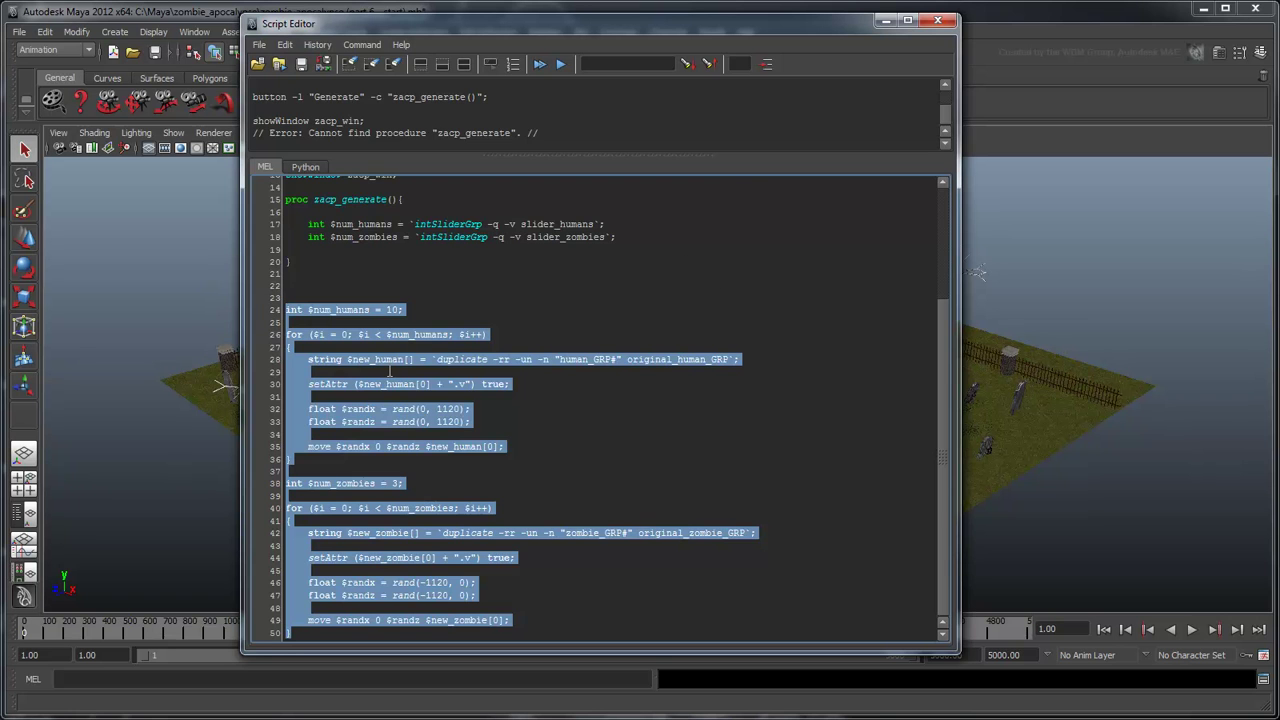
key(BackSpace)
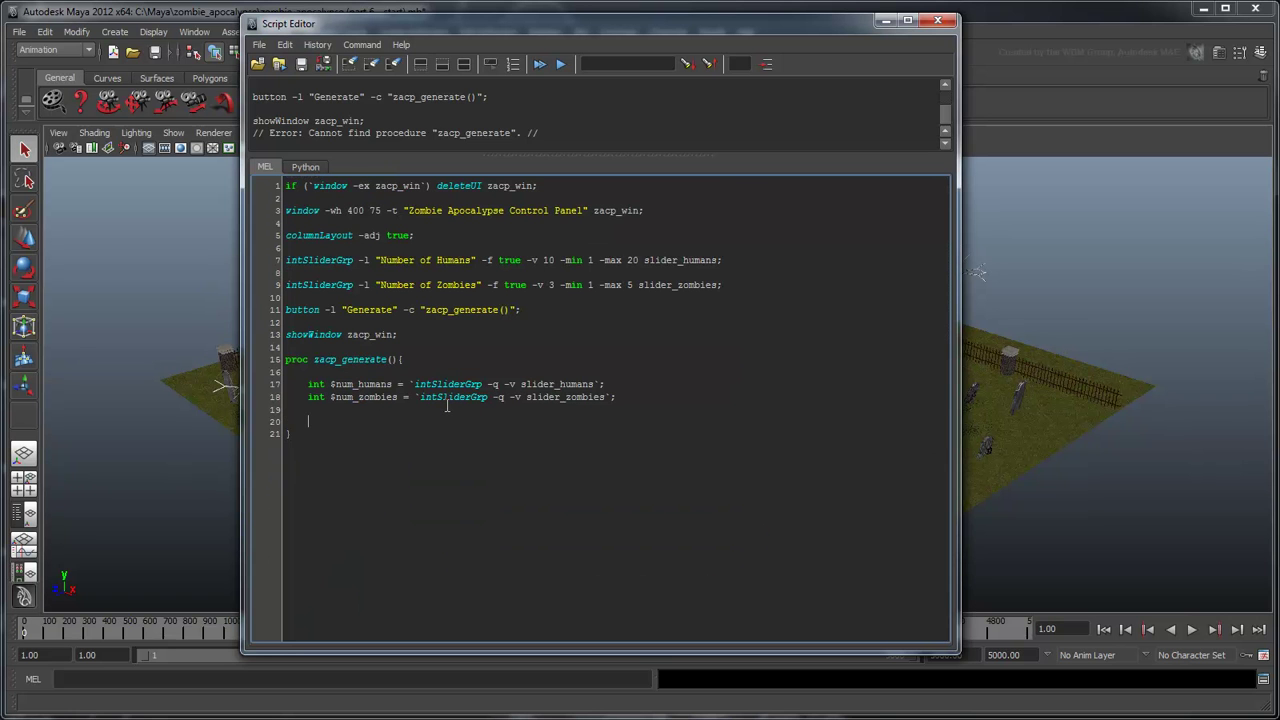
key(ctrl+v)
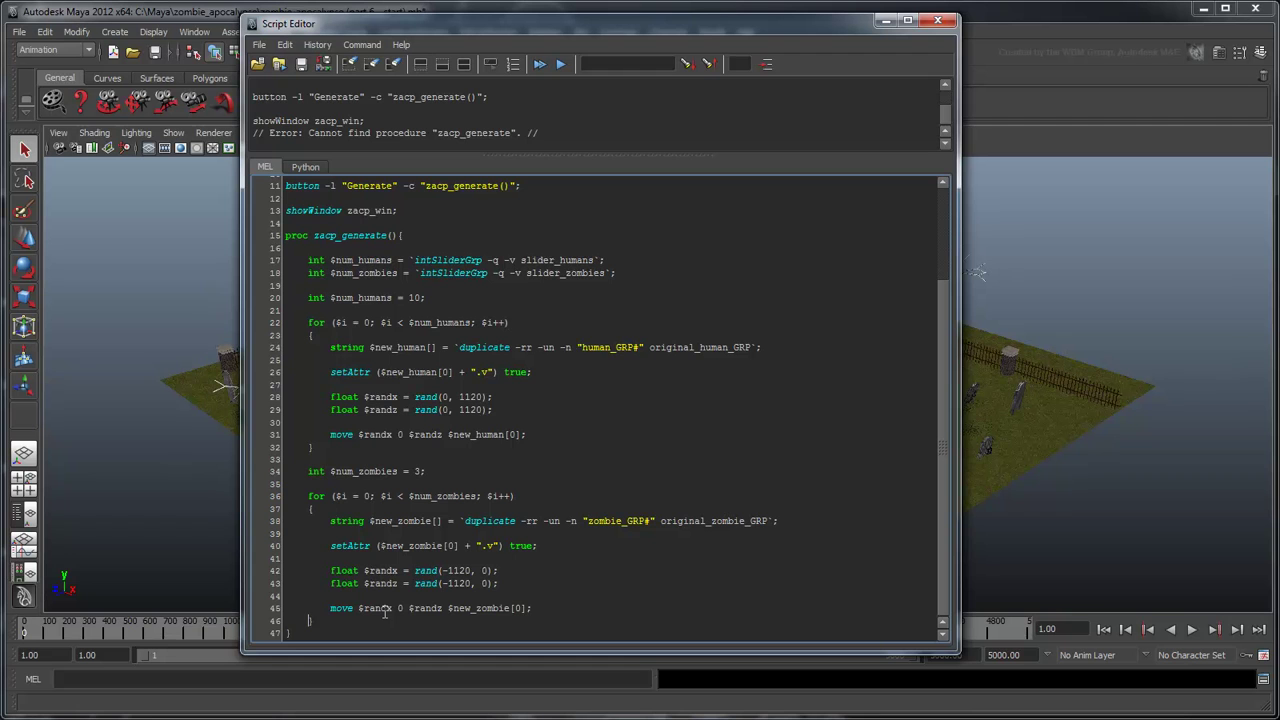
- Delete the hard-coded 'int $num_humans = 10;' and 'int $num_zombies = 3;' lines
drag(427, 298, 254, 290)
key(BackSpace)
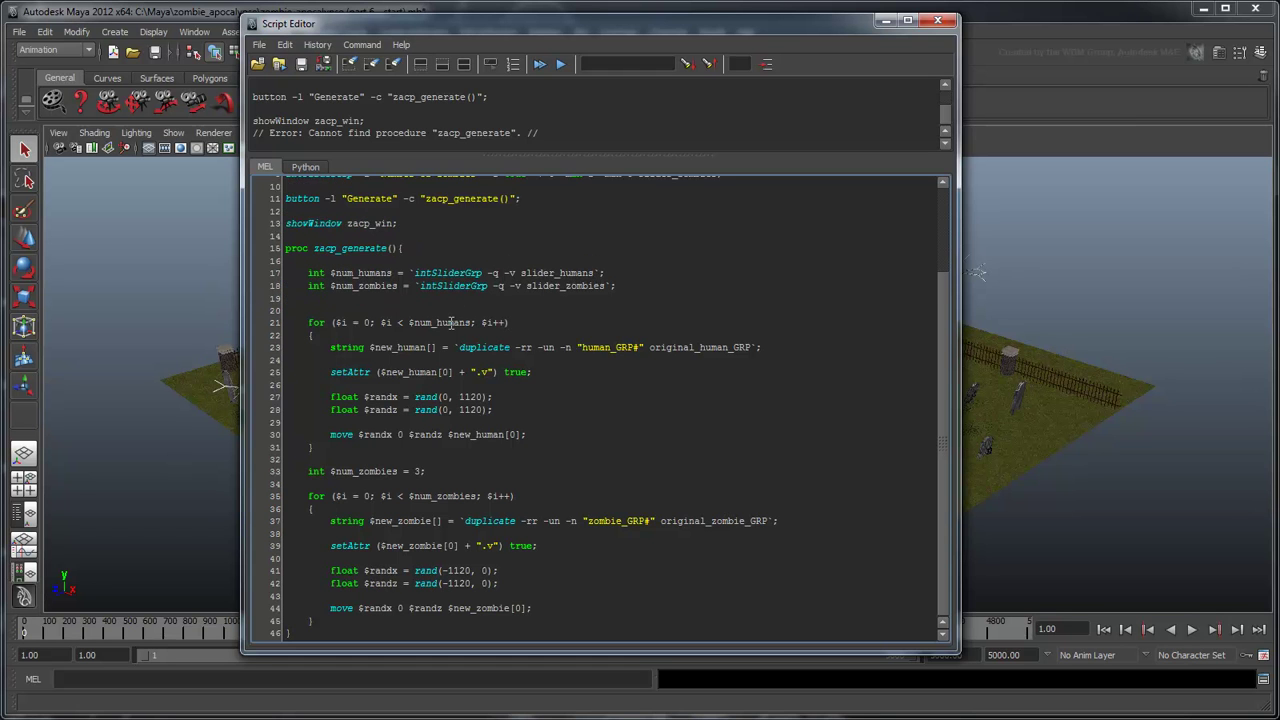
drag(436, 471, 324, 456)
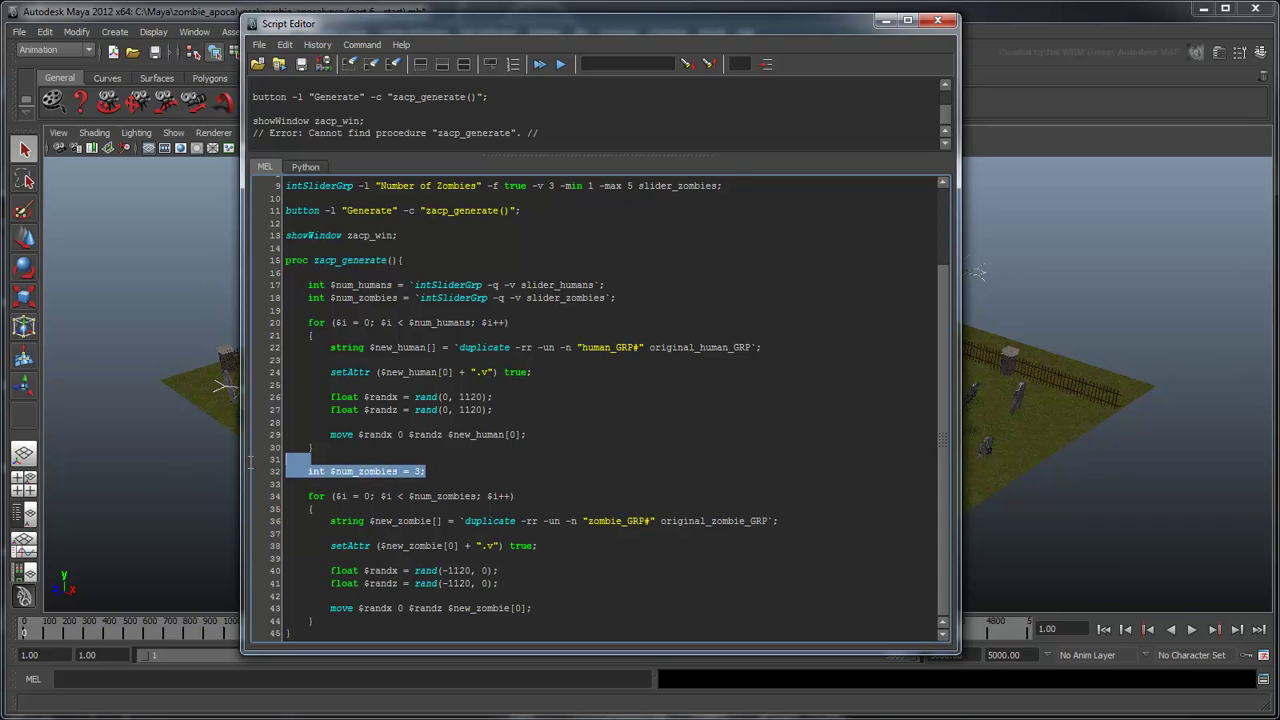
key(BackSpace)
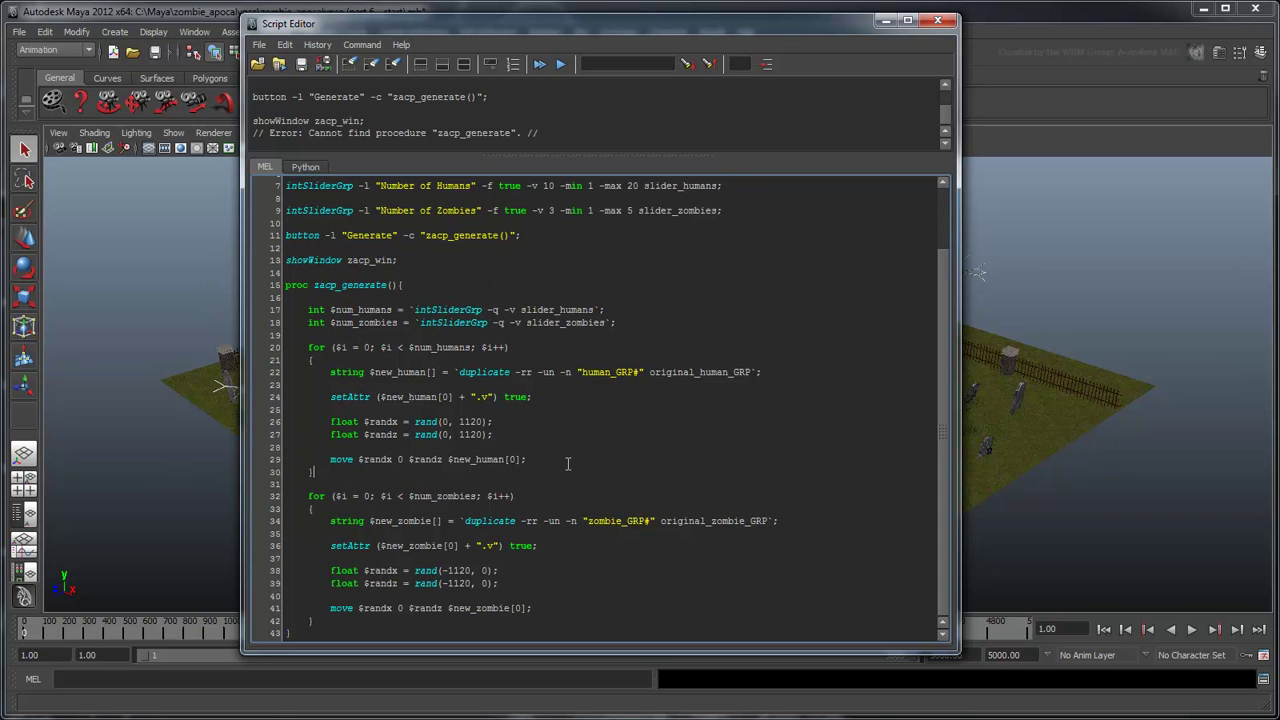
- Execute the entire script to rebuild the control panel
drag(320, 633, 290, 144)
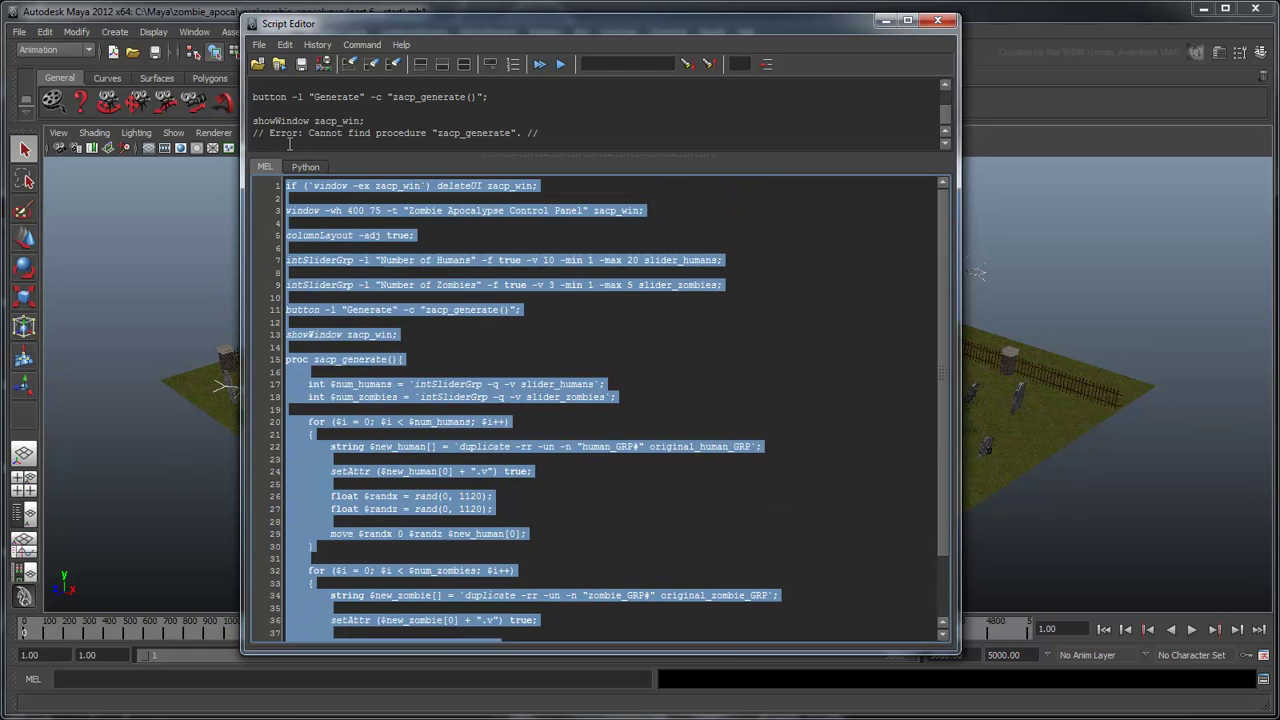
click(562, 66)
click(884, 21)
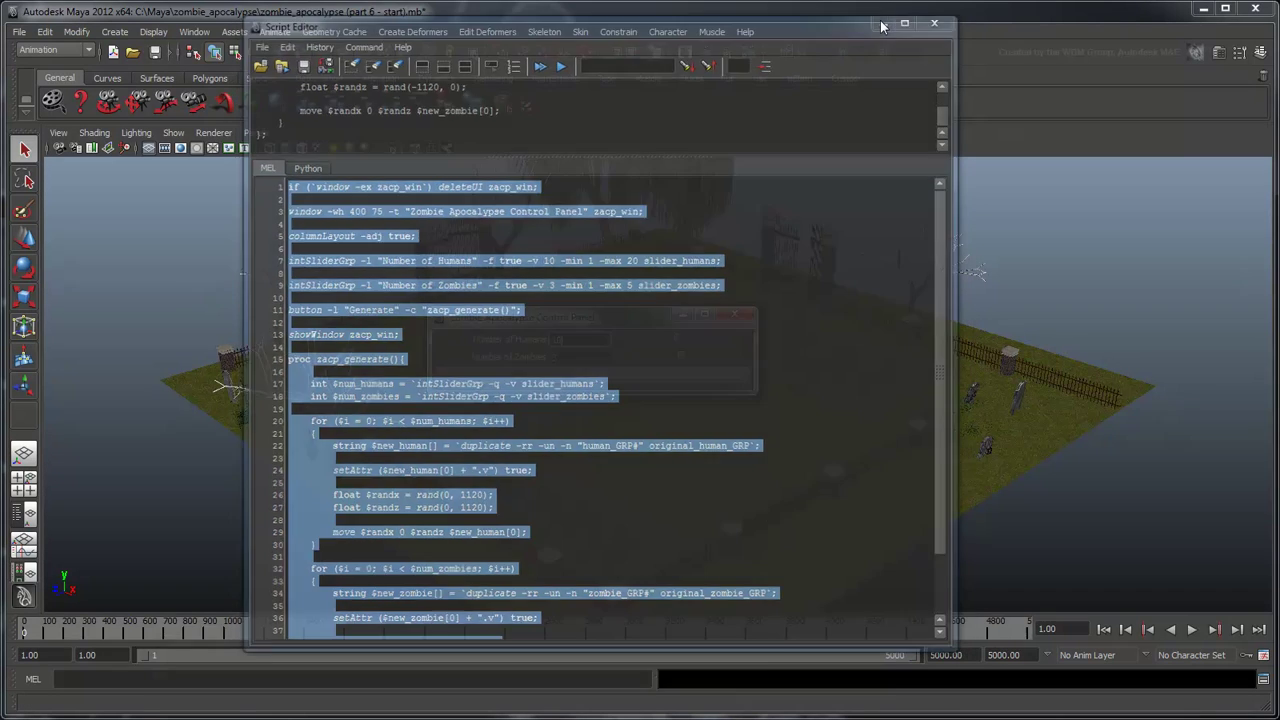
- Generate a crowd of 15 humans and 5 zombies in the graveyard
mouse_move(684, 344)
mouse_down()
mouse_move(710, 342)
mouse_move(699, 362)
mouse_move(743, 360)
mouse_up()
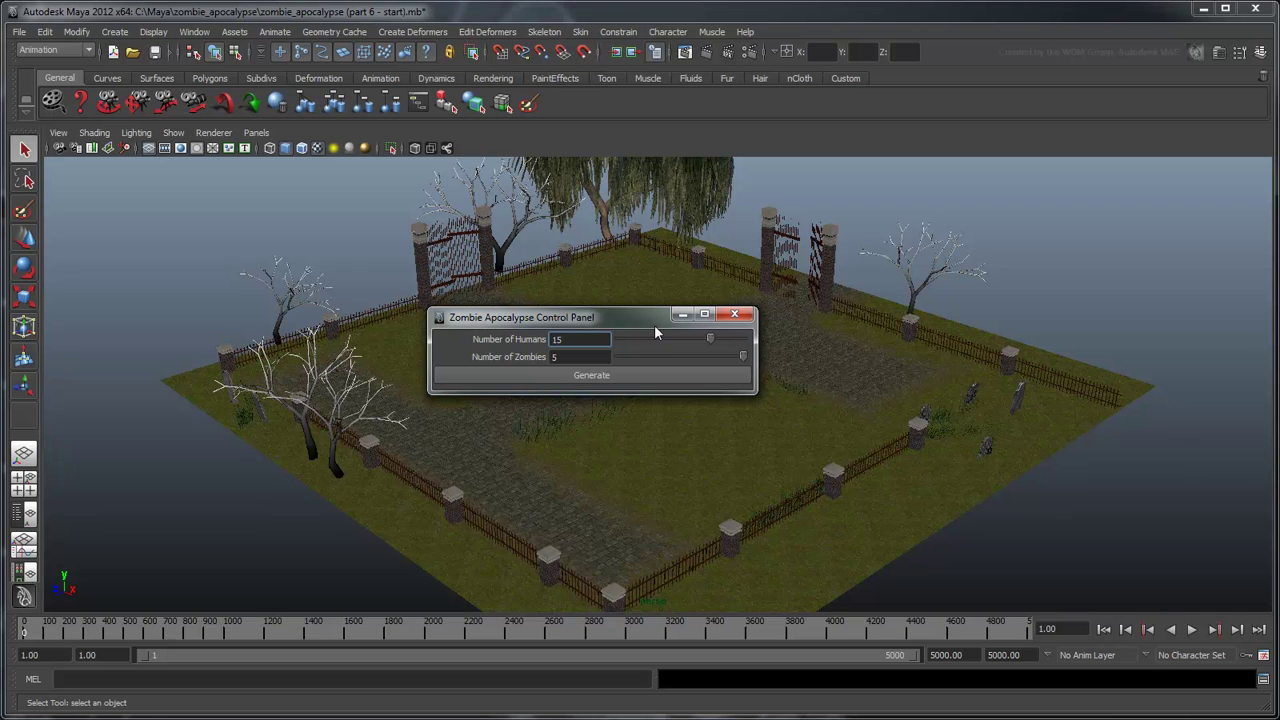
click(705, 376)
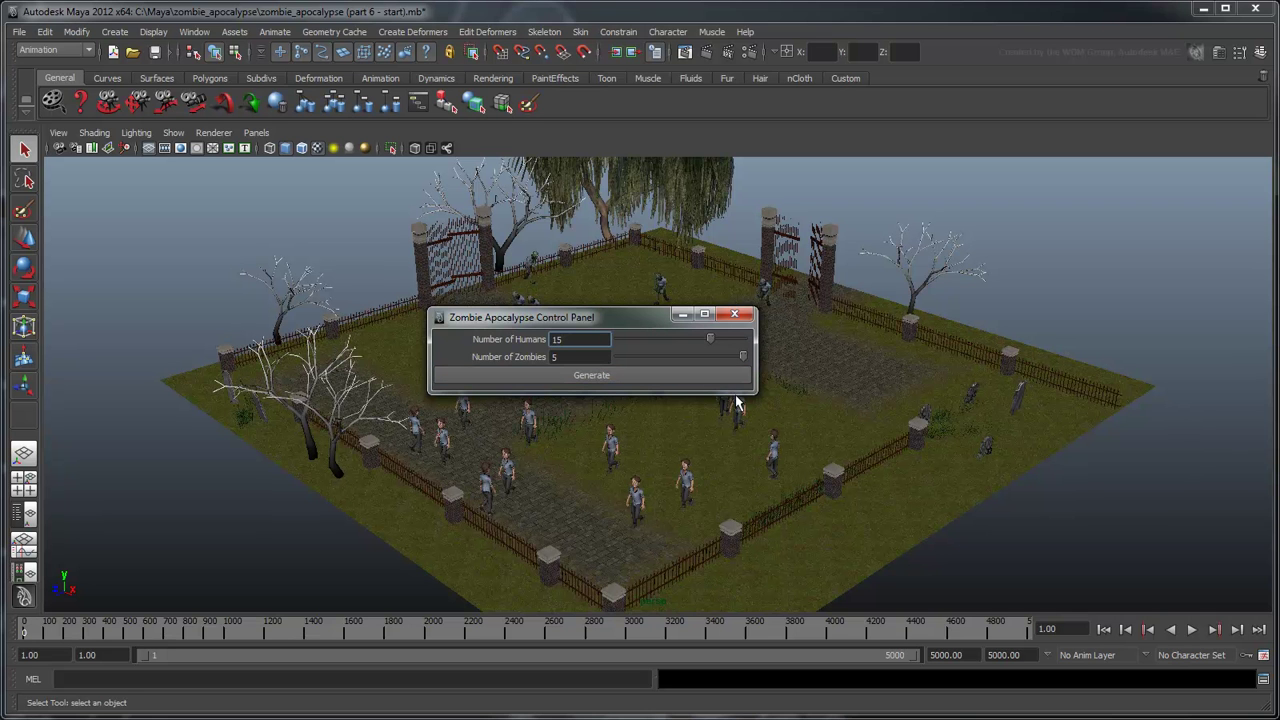
click(734, 314)
scroll(720, 363, up, 4)
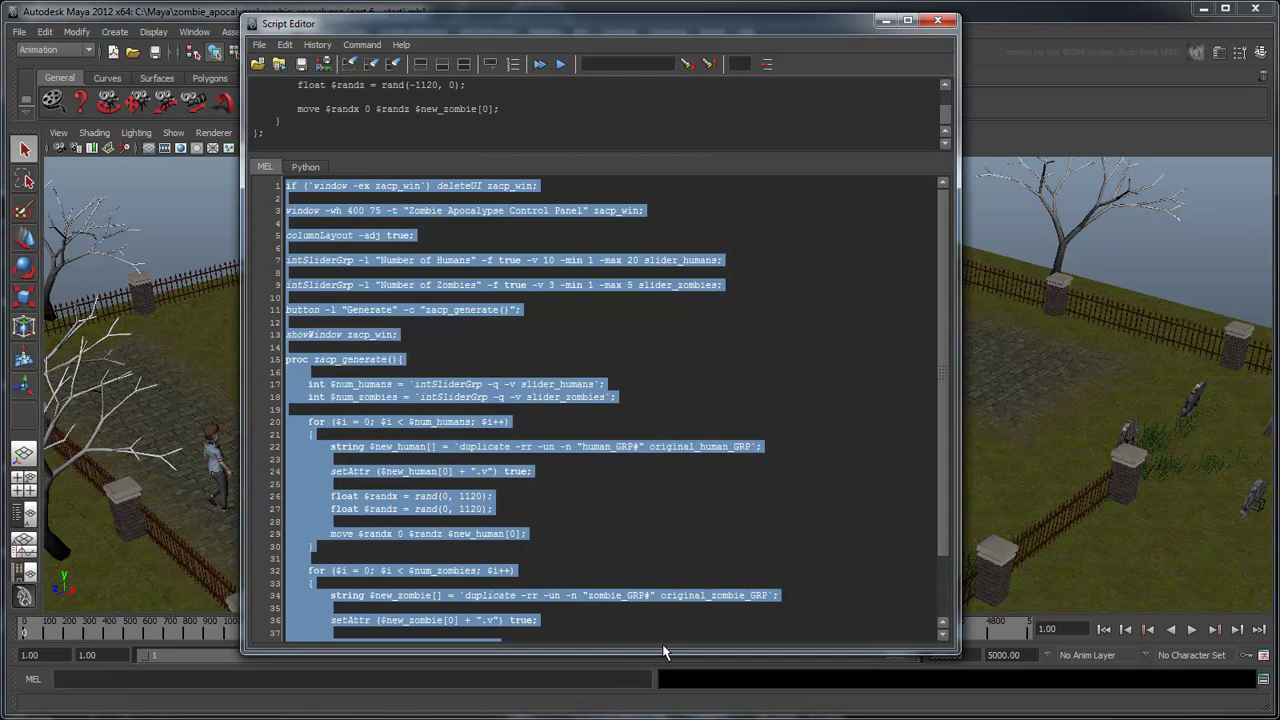
click(445, 384)
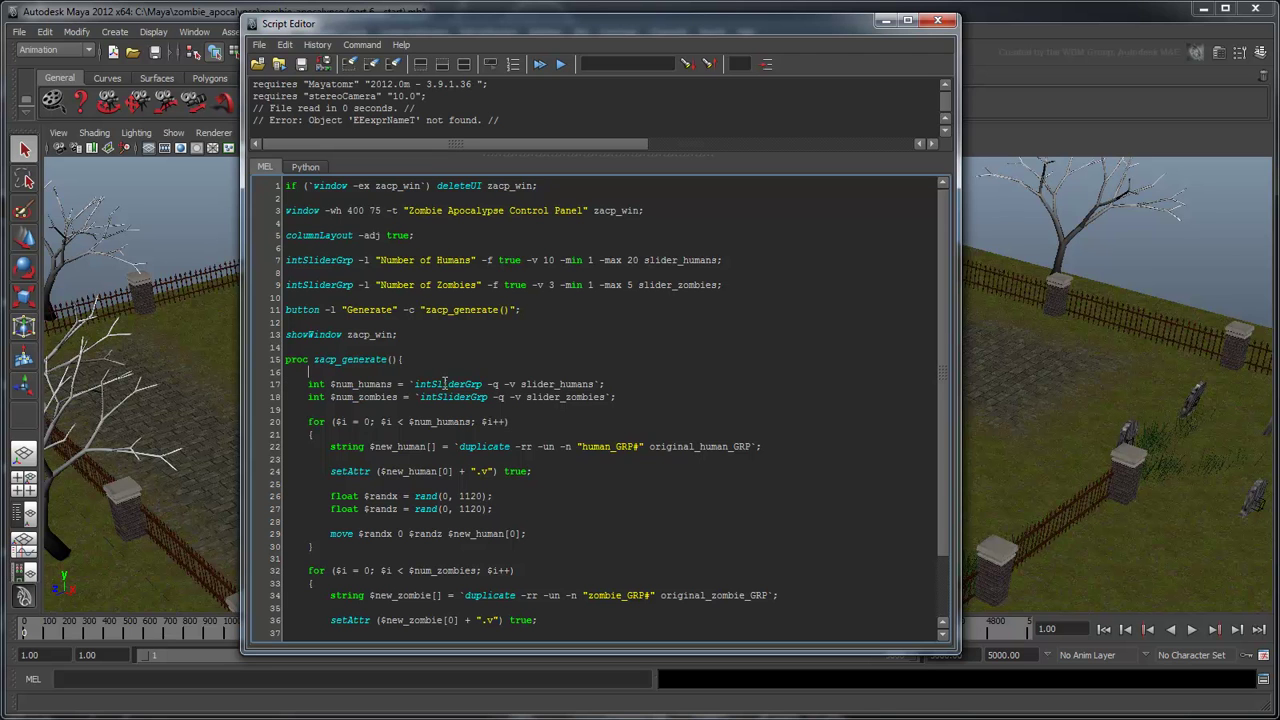
- Start zacp_generate by listing 'human*' and 'zombie*' transforms and deleting any found
key(Return)
key(Return)
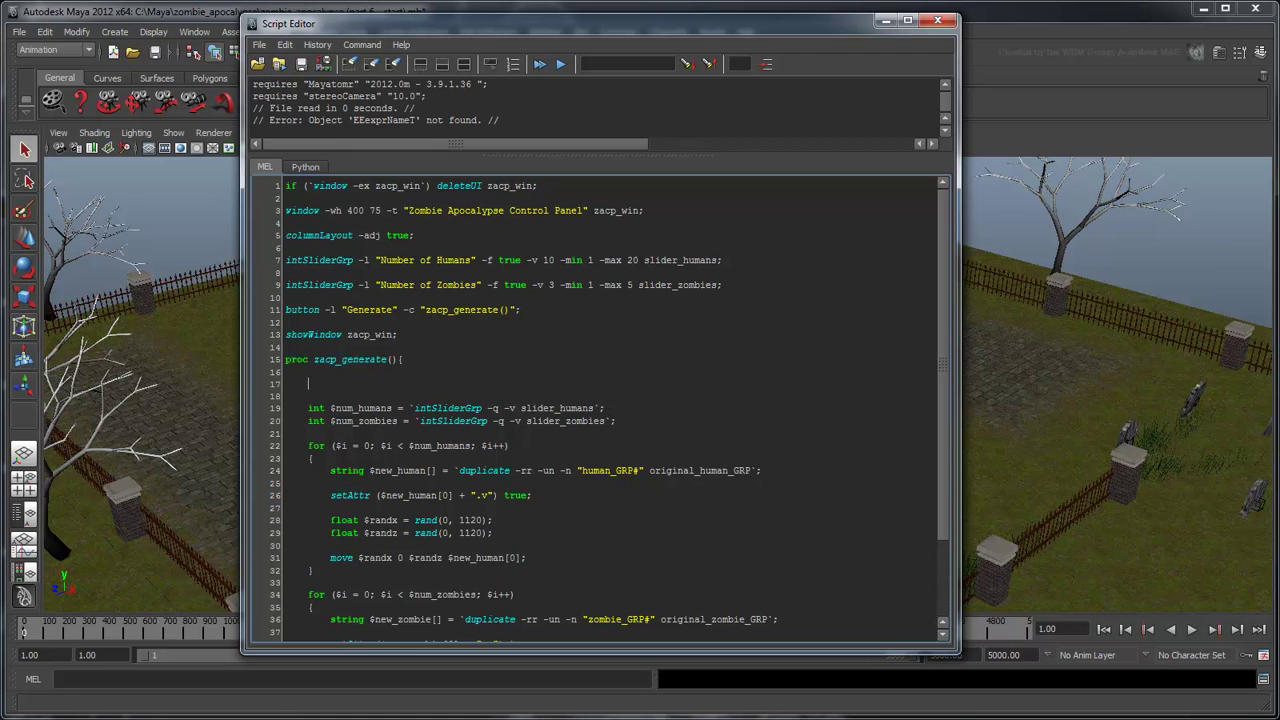
text(string $all_characters[] = `ls -tr)
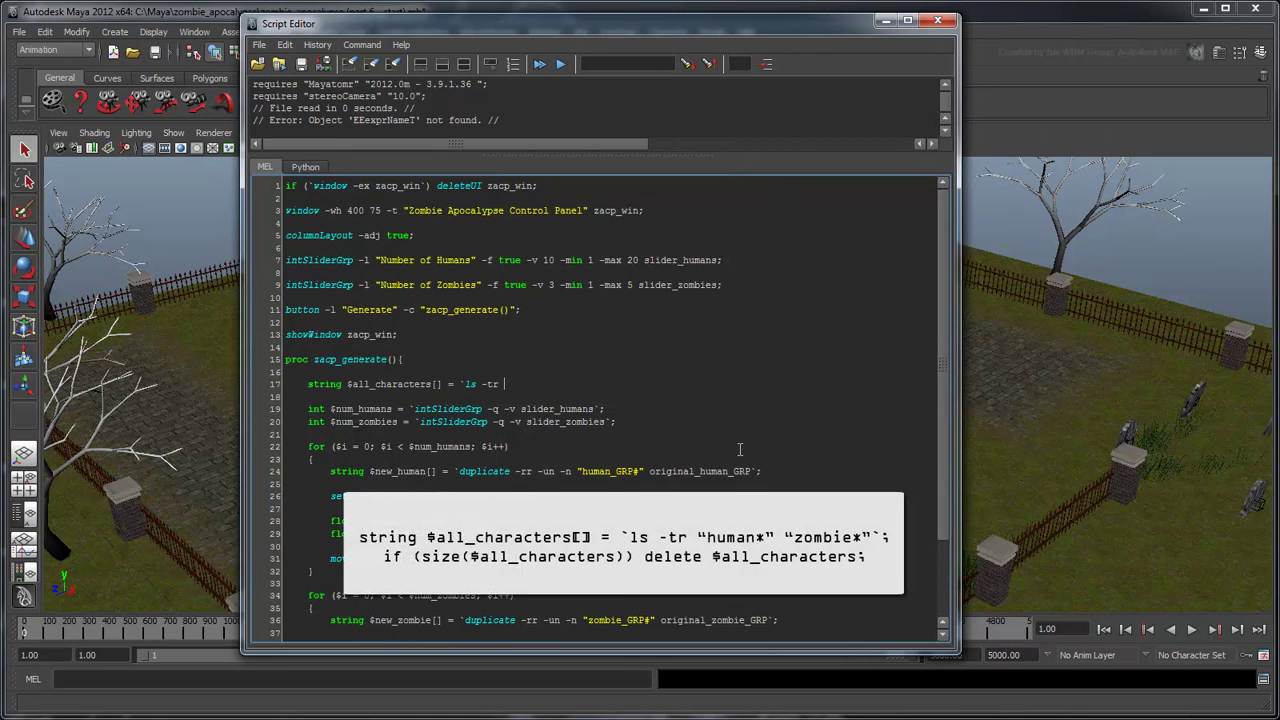
text( "human*" "zombie*"`;)
key(Return)
key(Return)
text(if (size)
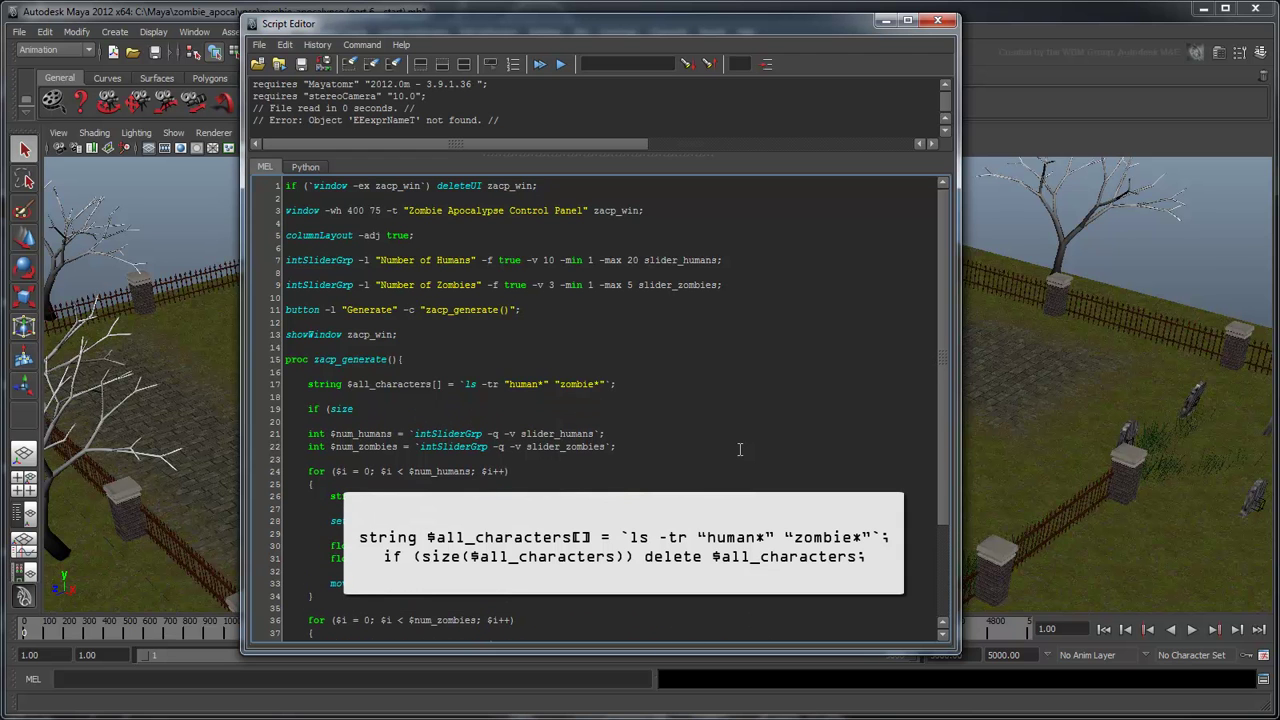
text(($)
text(all_characters)))
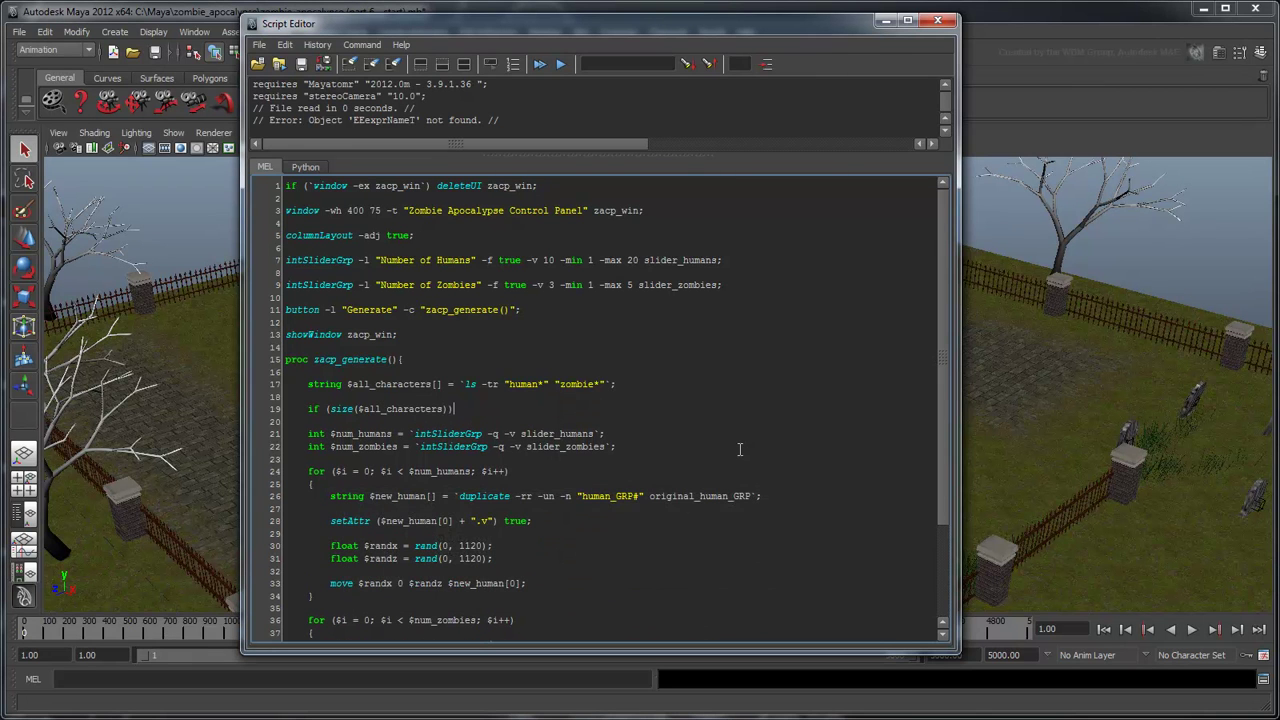
text( delete $all_characters;)
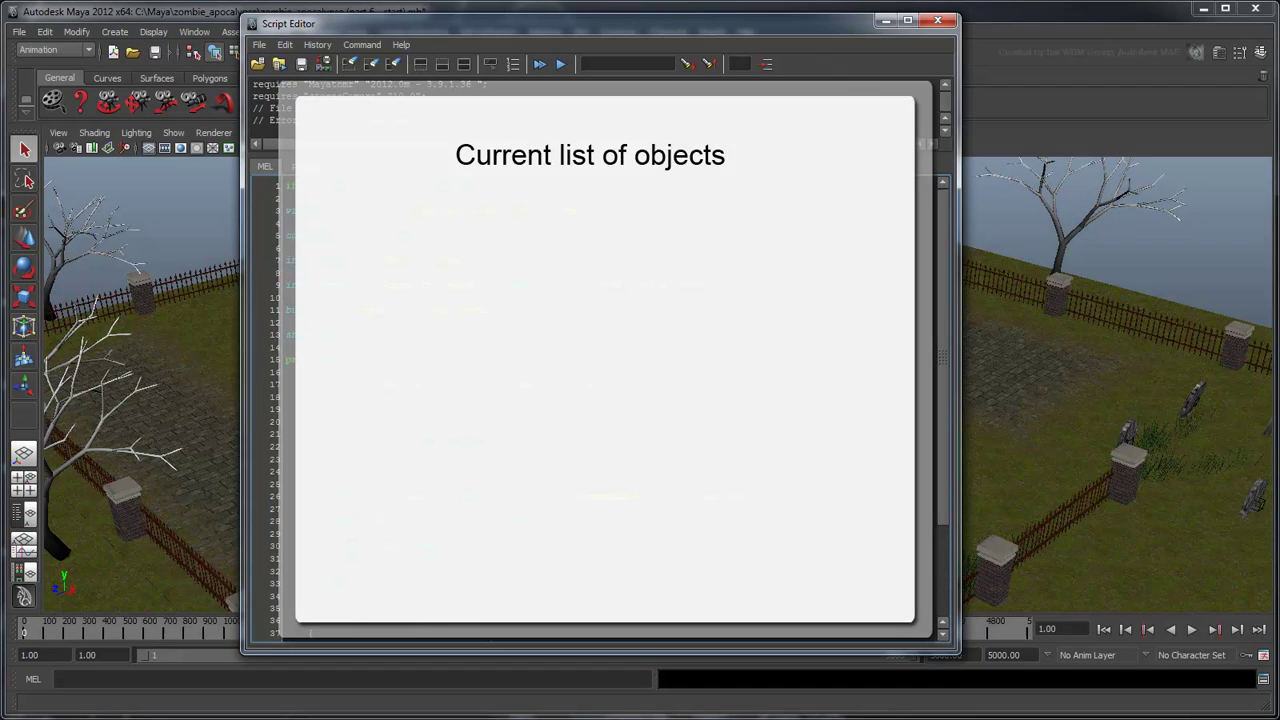
scroll(736, 460, down, 4)
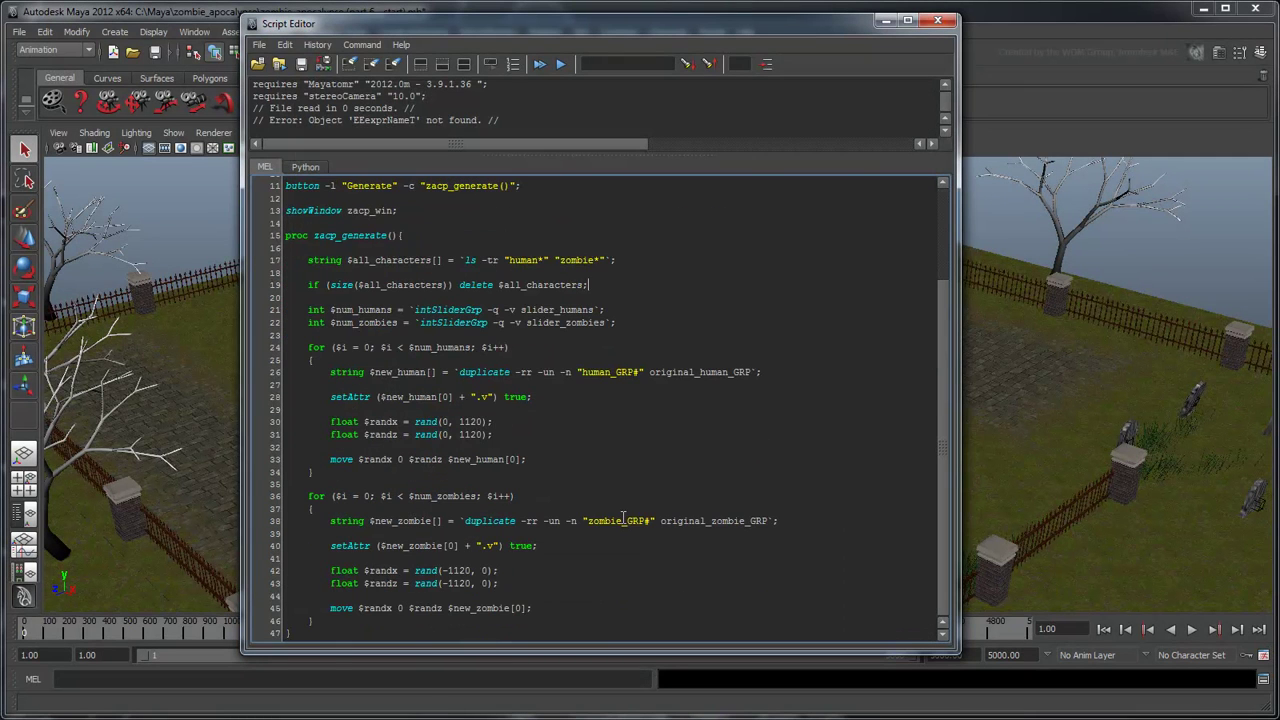
drag(307, 636, 560, 130)
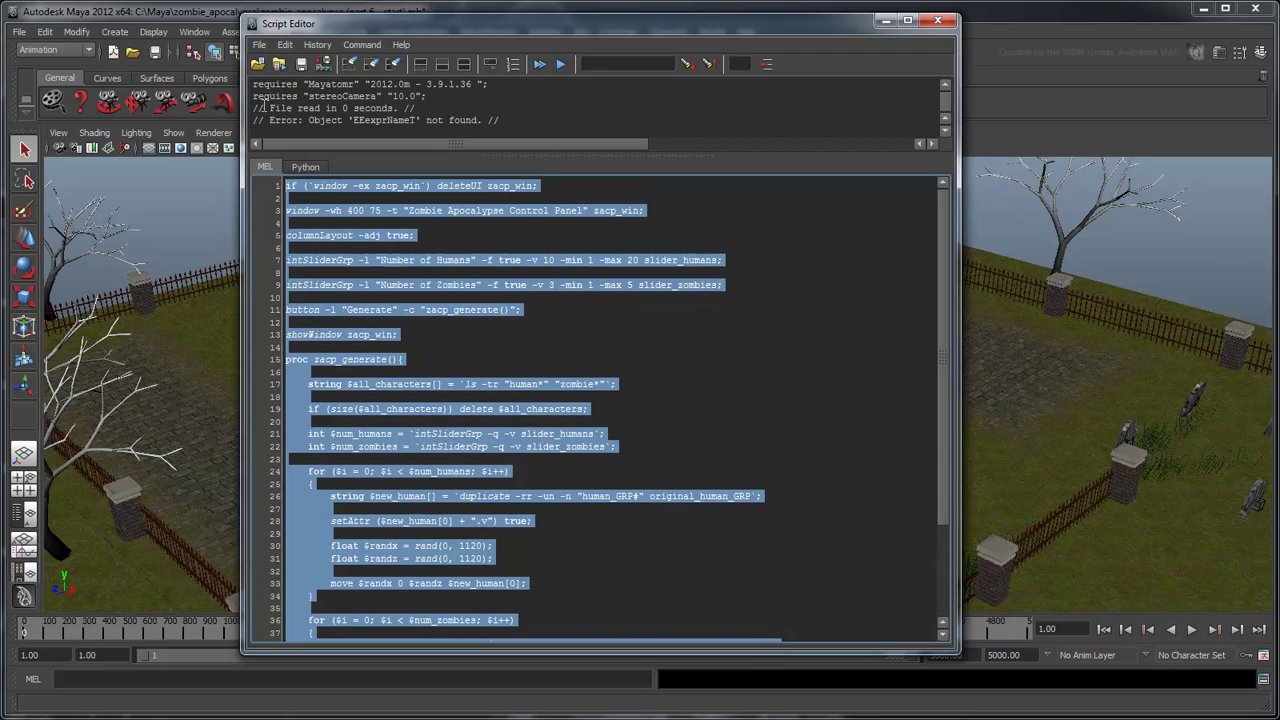
- Rerun the updated script, move the control panel aside, and generate a crowd with the current counts
click(560, 65)
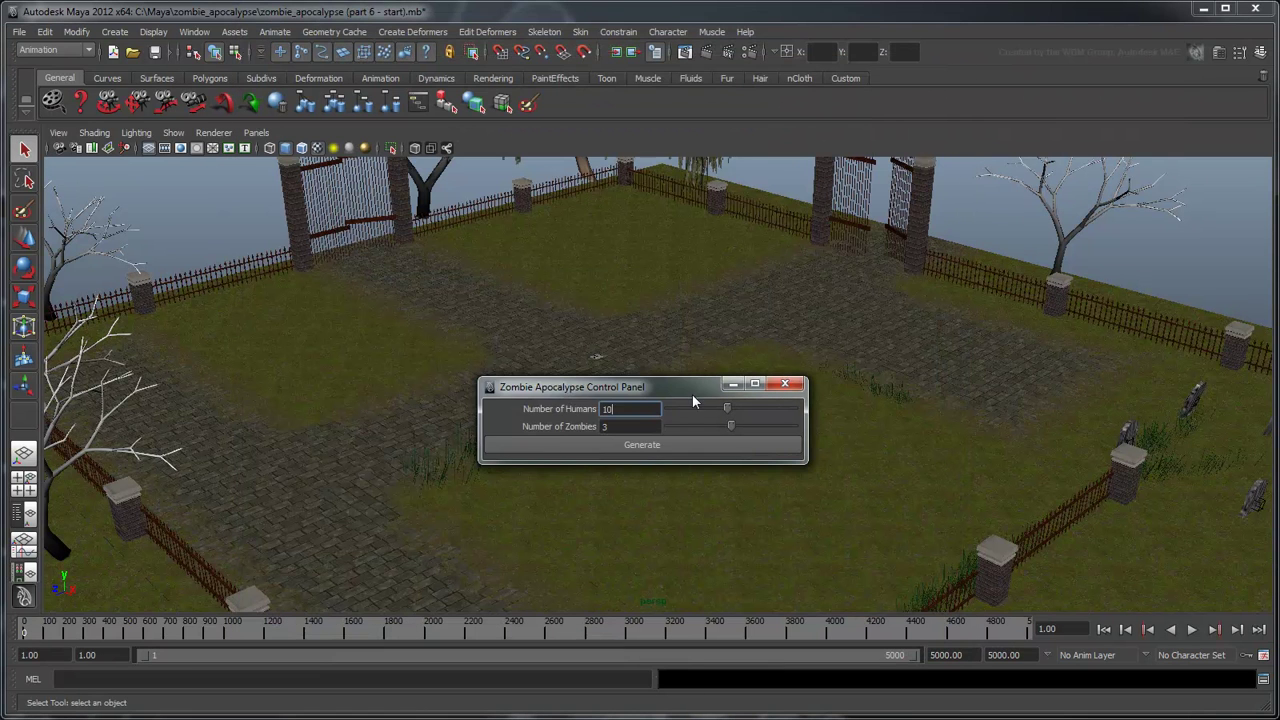
drag(692, 394, 1148, 188)
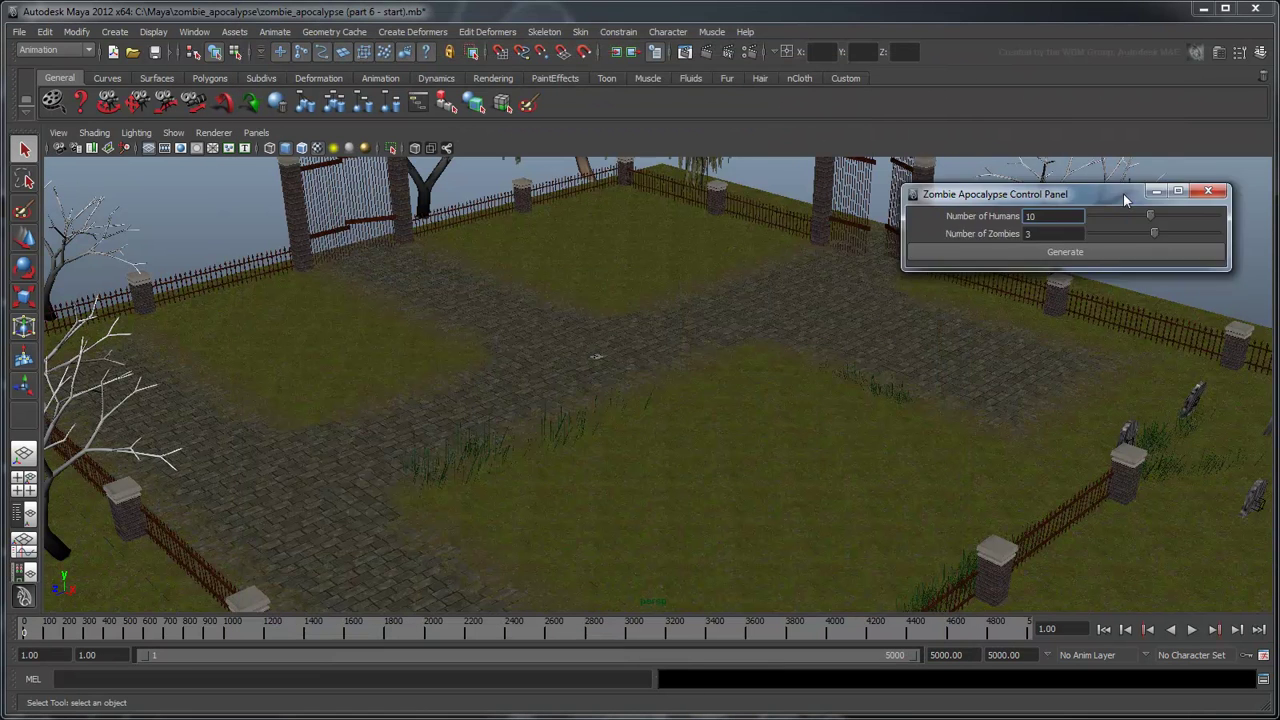
click(1090, 243)
- Regenerate the crowd with 16 humans and 4 zombies, stopping playback at frame 621
mouse_move(1183, 201)
mouse_down()
mouse_move(1136, 218)
mouse_move(1222, 201)
mouse_up()
click(1095, 241)
click(1218, 218)
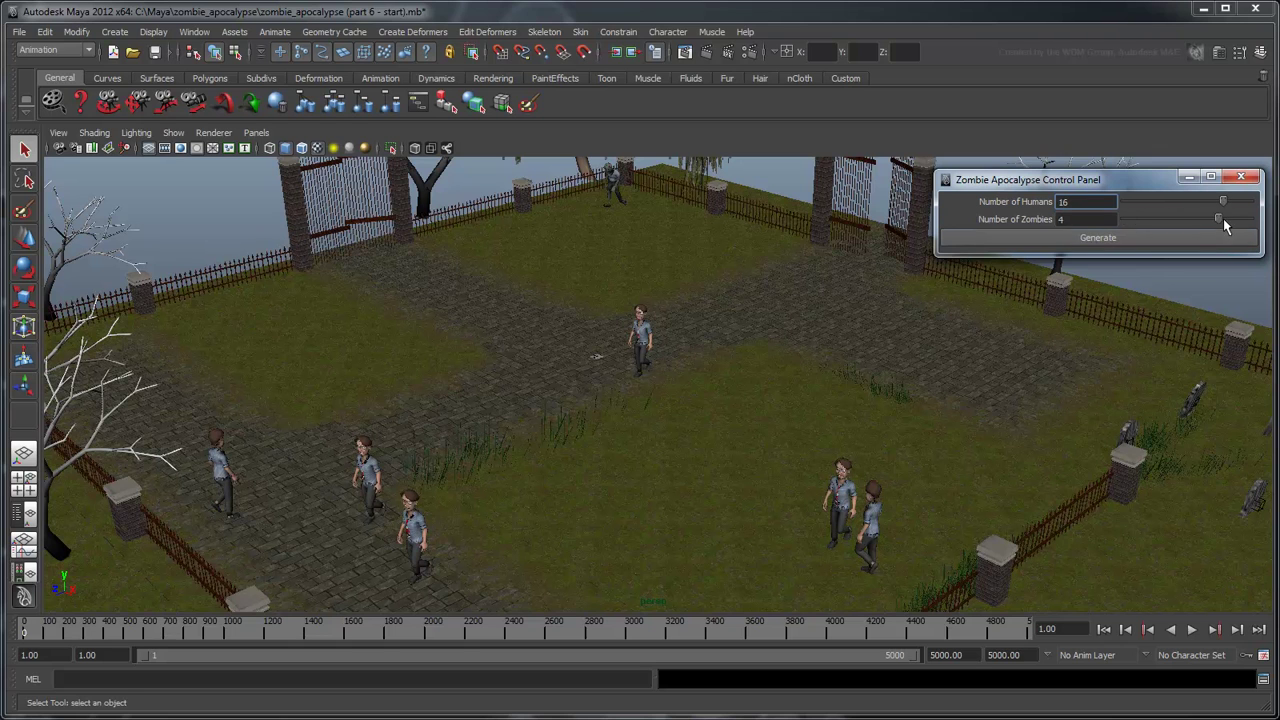
click(1140, 241)
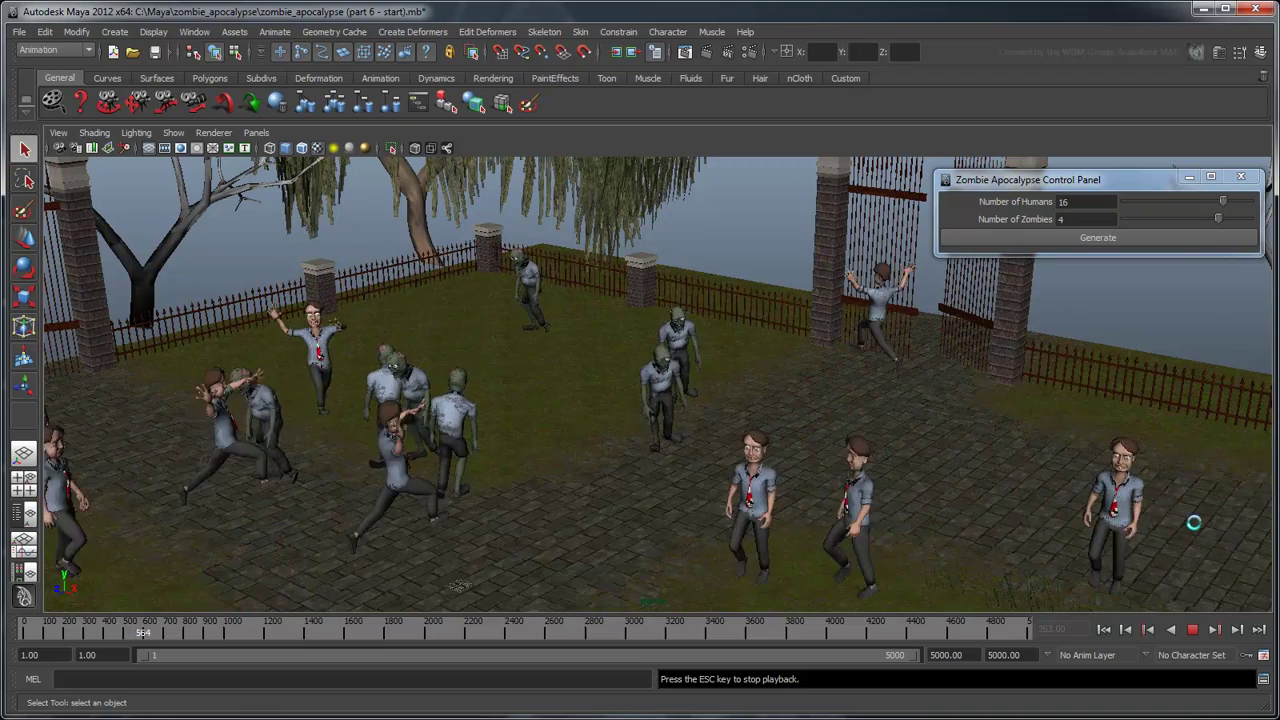
click(1201, 631)
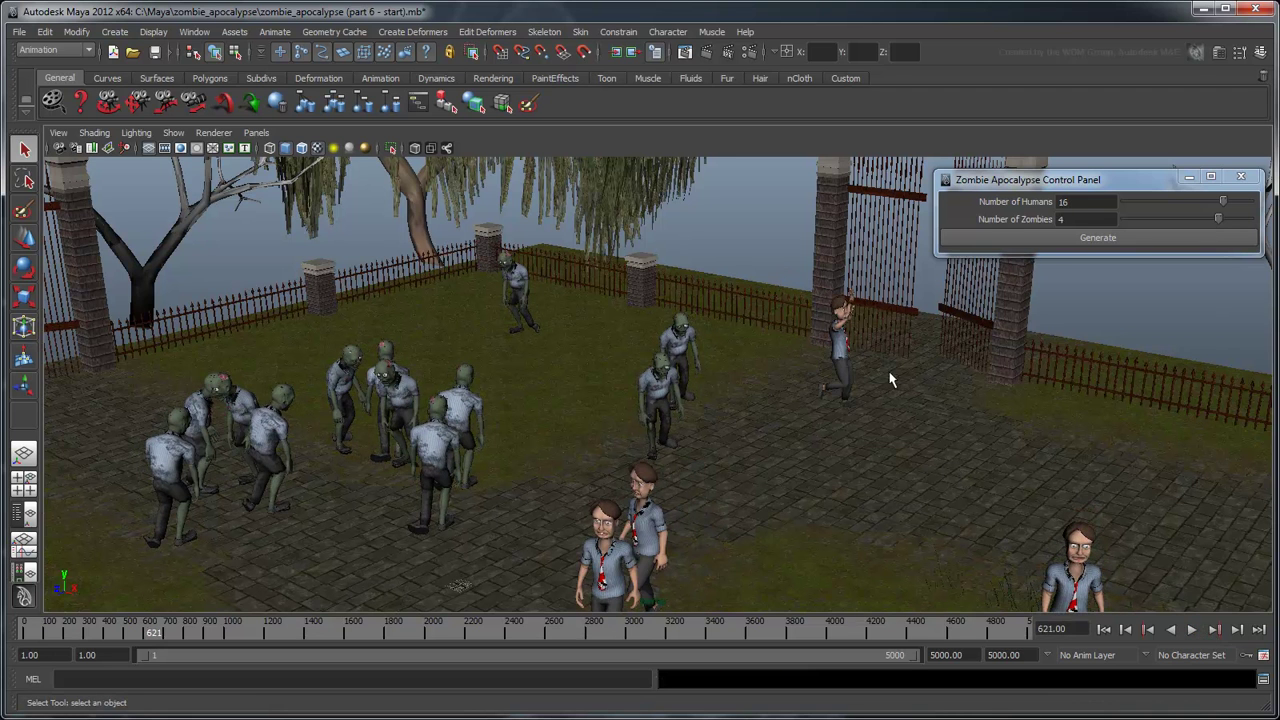
click(747, 31)
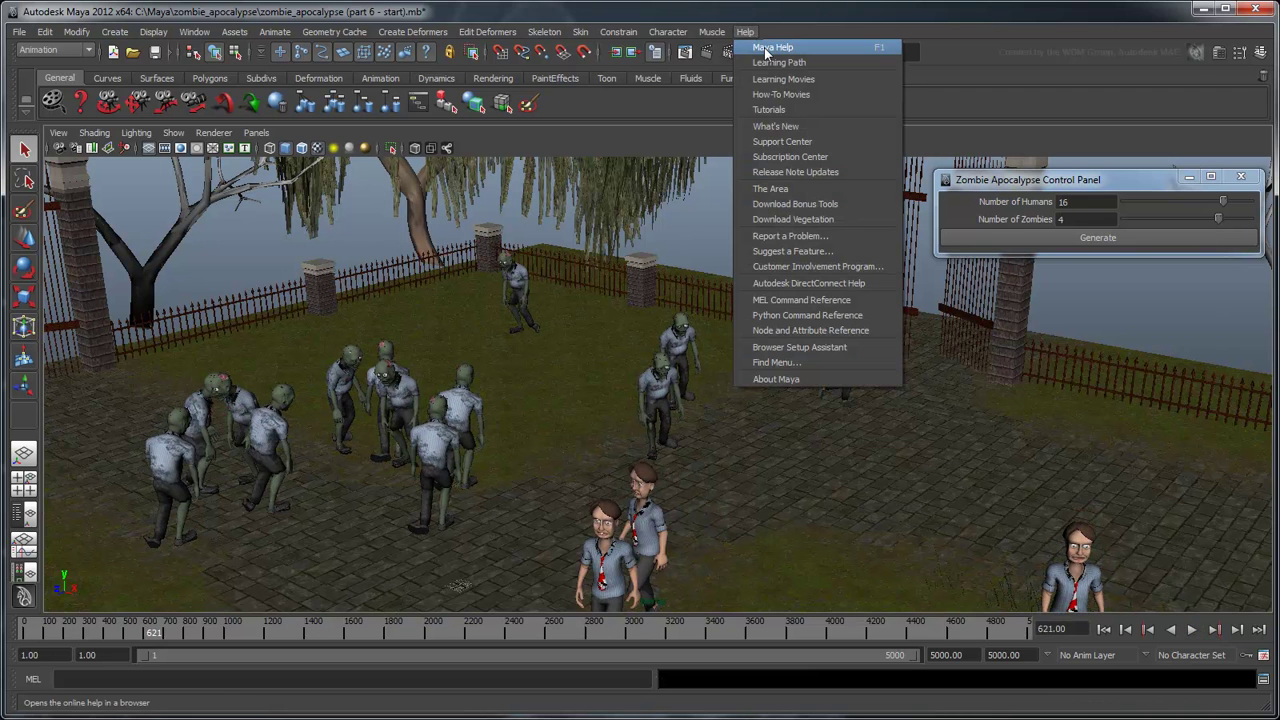
- Open Maya Help in Firefox and show the Technical Documentation Commands index of MEL commands
click(768, 48)
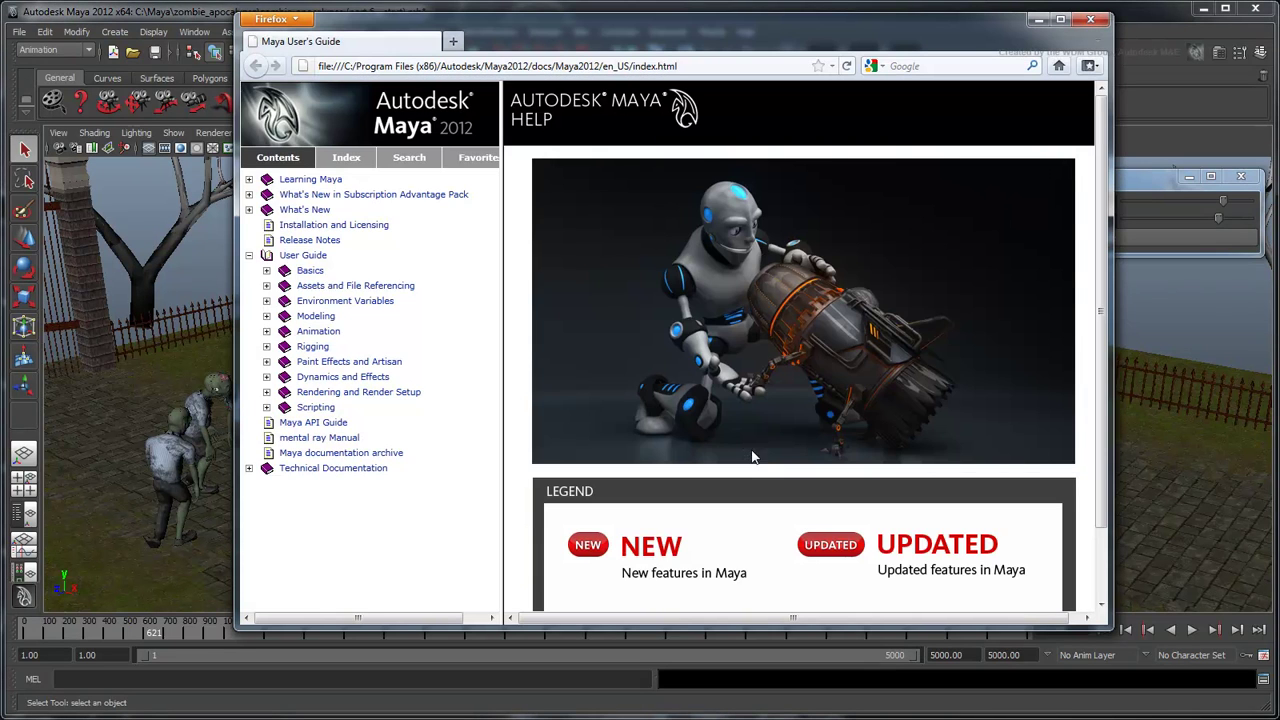
click(249, 468)
click(390, 470)
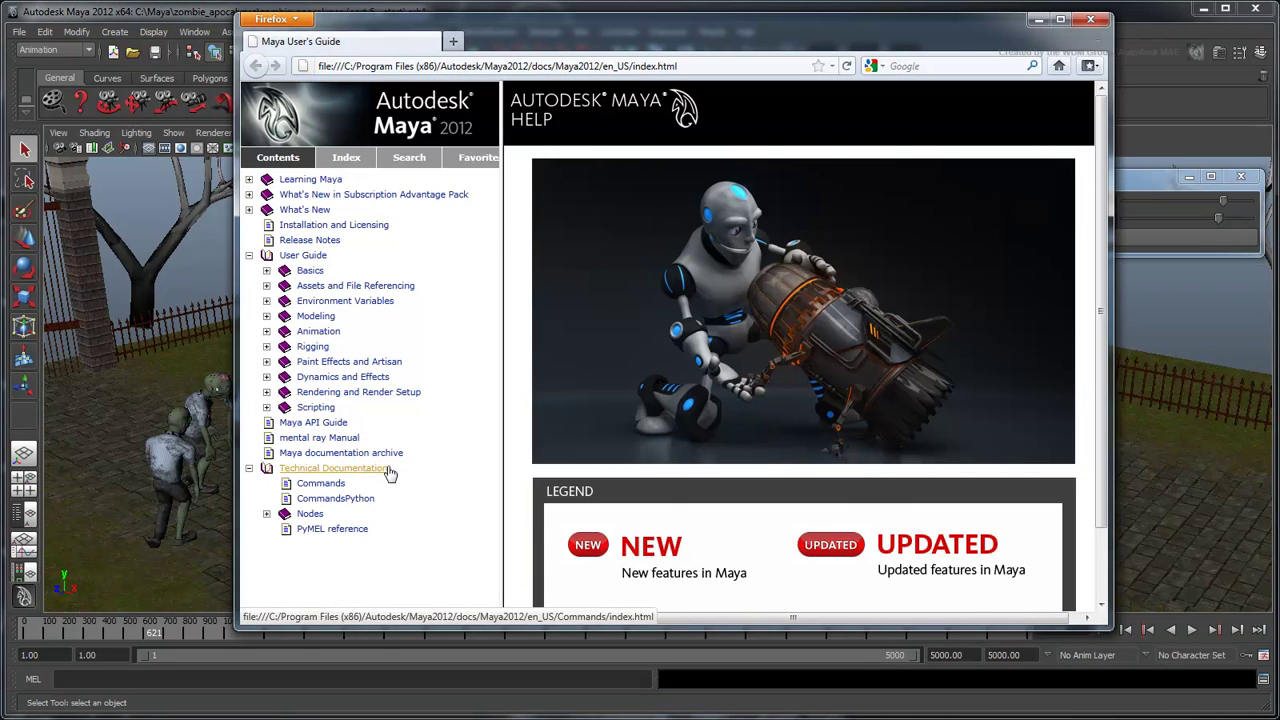